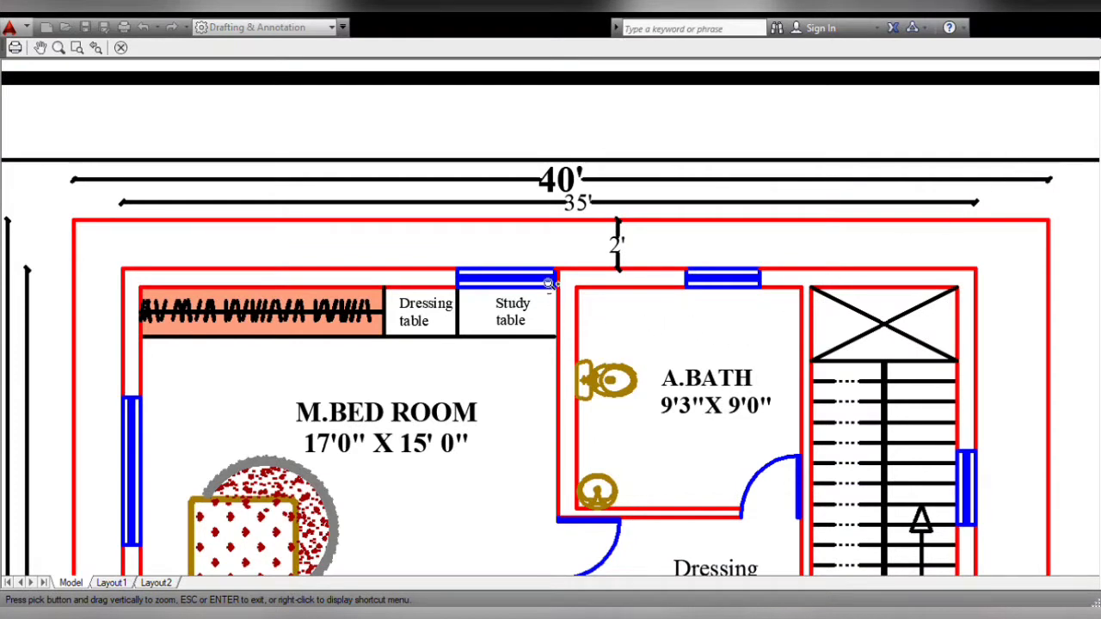
Zoom out from the M.BED ROOM to show the A.BATH, dressing area and staircase together.
scroll(533, 236, down, 2)
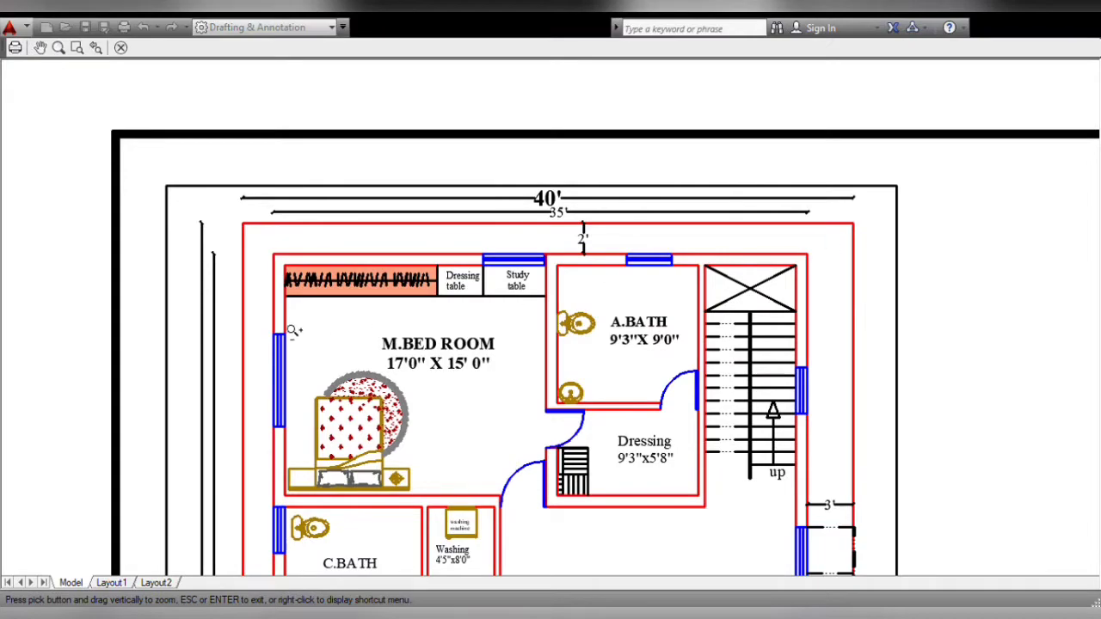
Pan to the dining and living rooms and briefly zoom on the upper-floor master bedroom.
drag(321, 516, 331, 164)
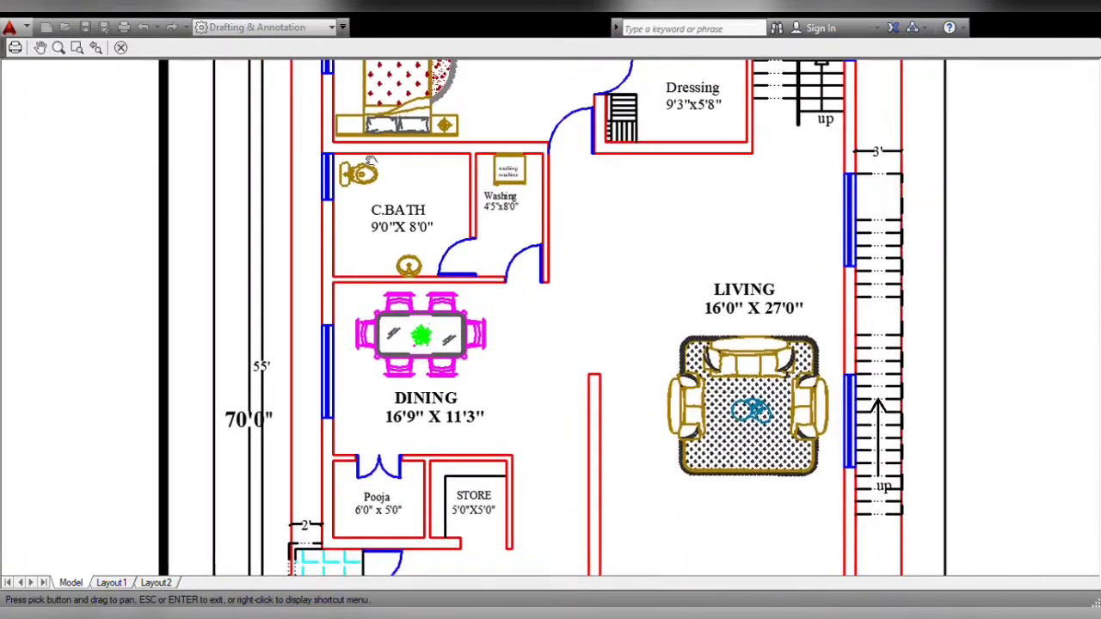
scroll(279, 389, down, 2)
drag(279, 390, 288, 454)
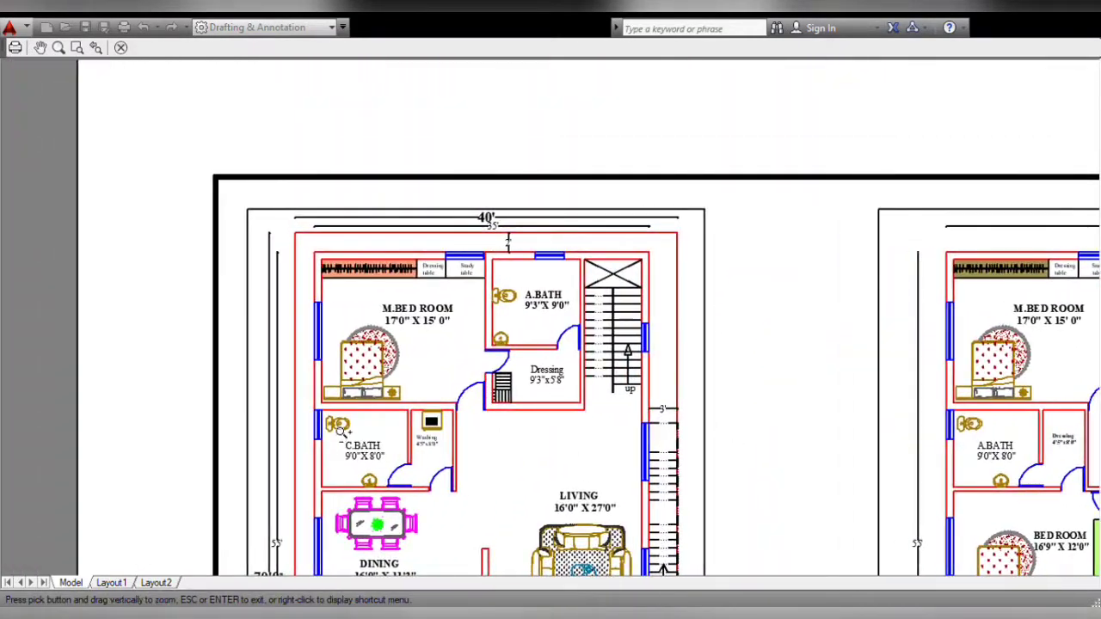
scroll(385, 271, up, 4)
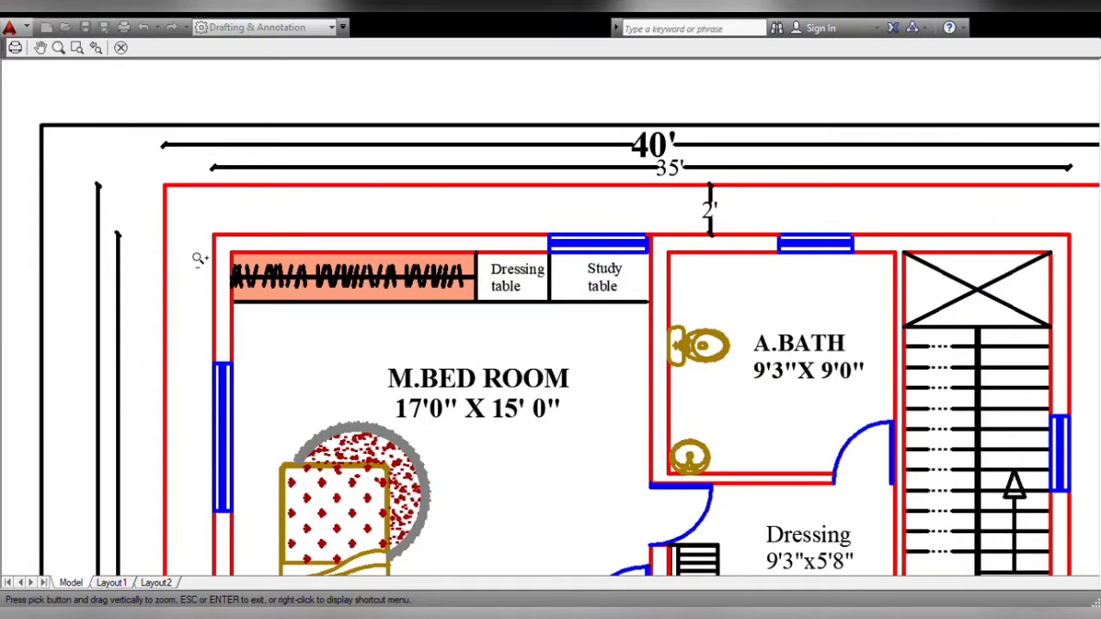
scroll(199, 258, down, 2)
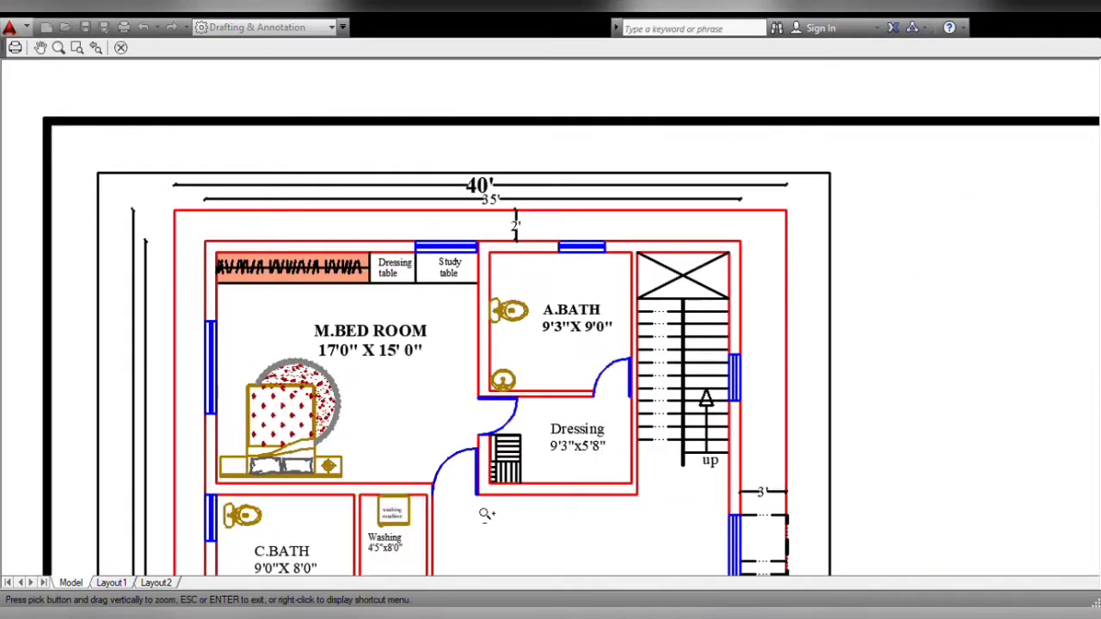
Pan down past the kitchen and foyer to the portico and GROUND FLOOR PLAN title.
middle_drag(422, 525, 451, 259)
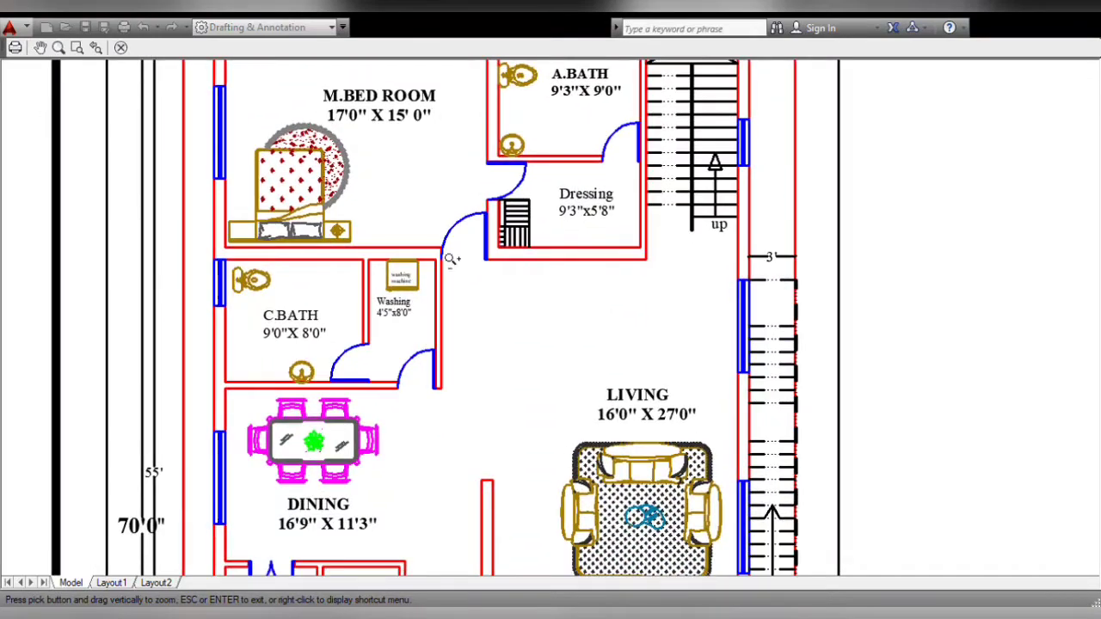
mouse_move(439, 481)
middle_down()
mouse_move(462, 240)
mouse_move(511, 189)
middle_up()
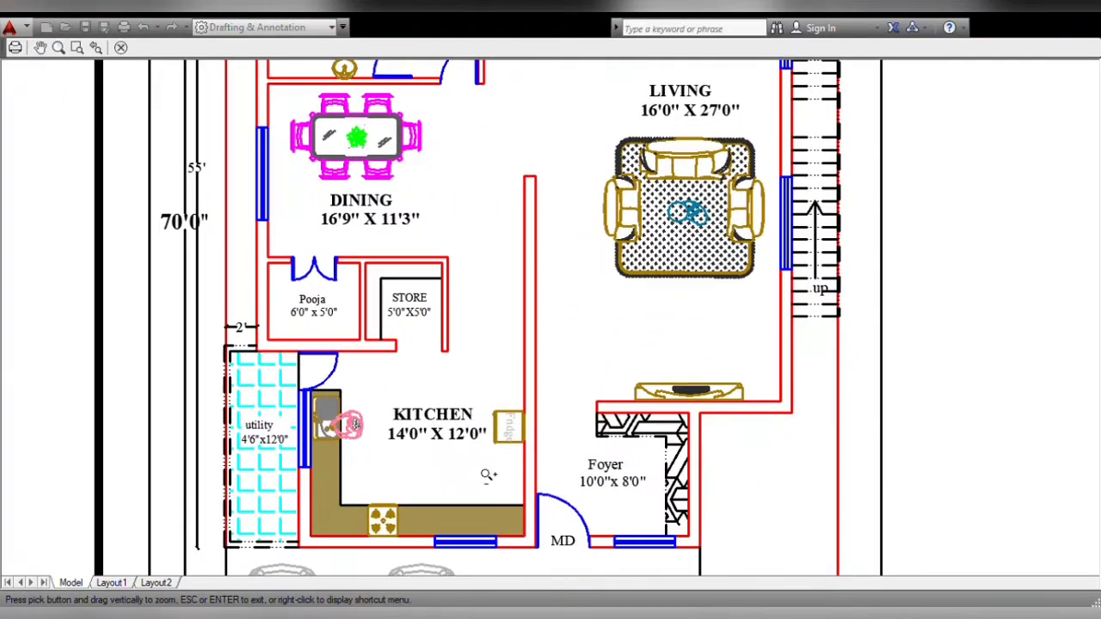
middle_drag(489, 464, 491, 287)
drag(491, 286, 516, 192)
mouse_move(499, 467)
mouse_down()
mouse_move(471, 281)
mouse_move(461, 308)
mouse_up()
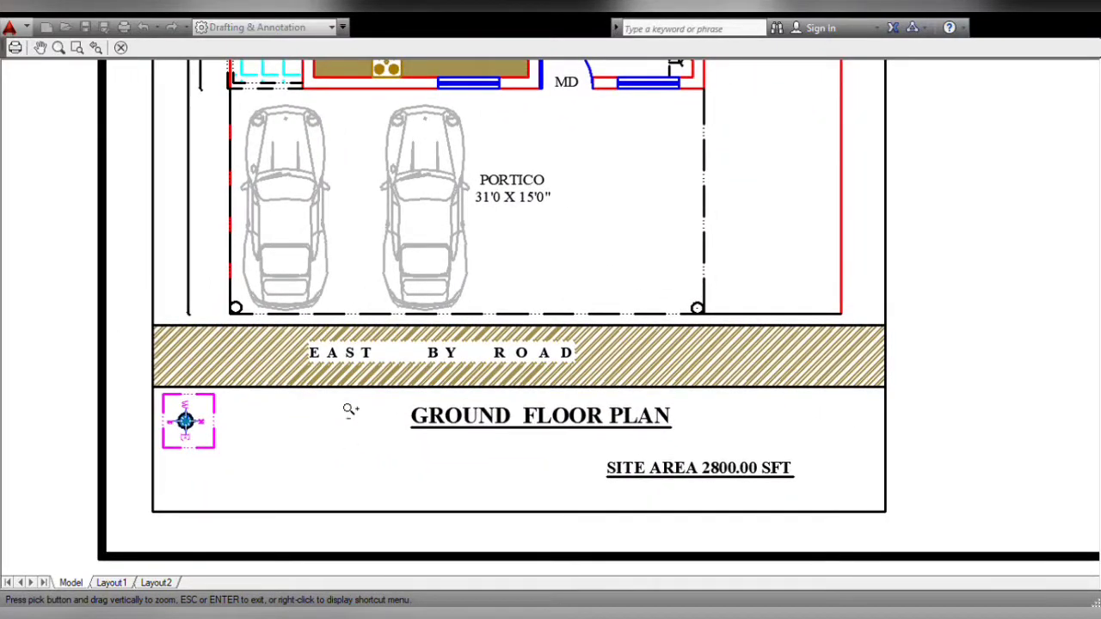
Zoom in on the north arrow and site area, then pan up to the kitchen, foyer and portico.
scroll(188, 451, up, 2)
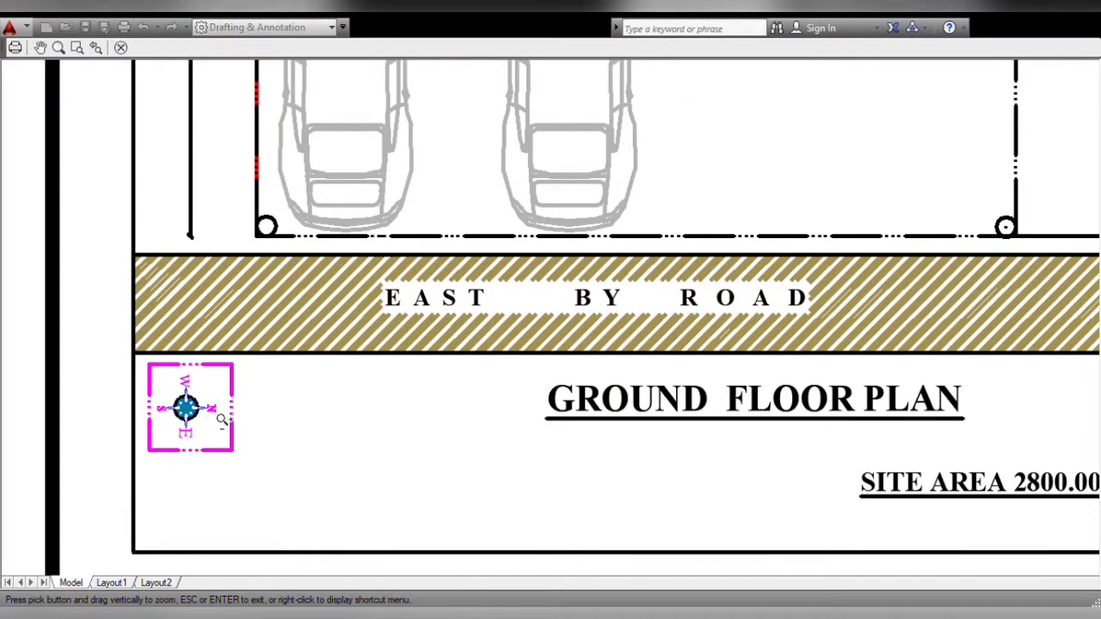
scroll(532, 467, down, 5)
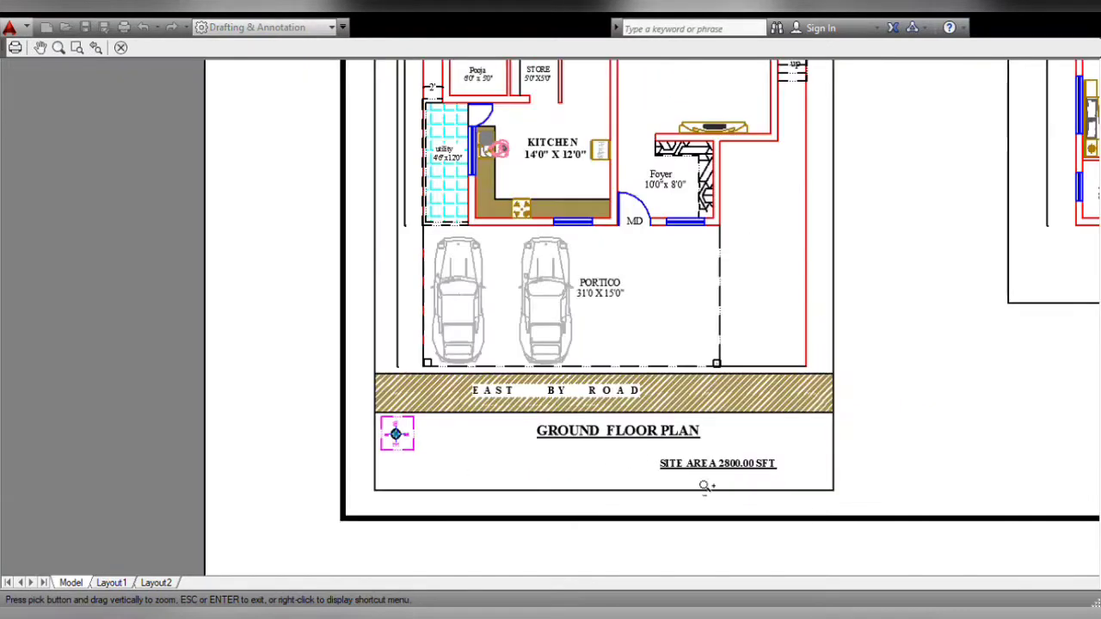
scroll(714, 482, up, 2)
scroll(714, 478, up, 3)
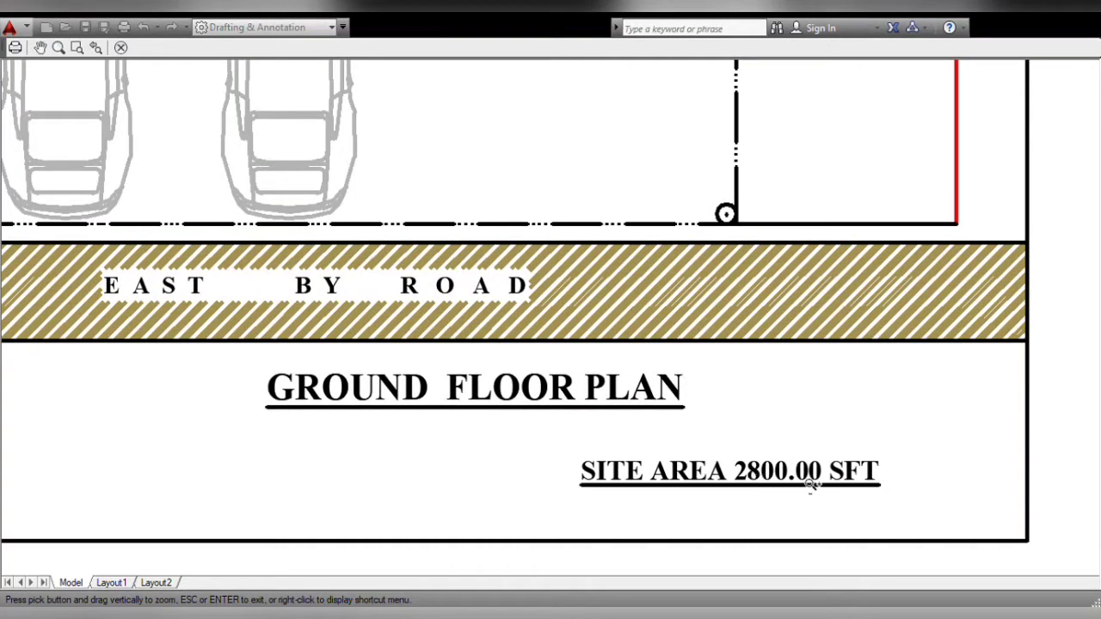
scroll(775, 488, down, 2)
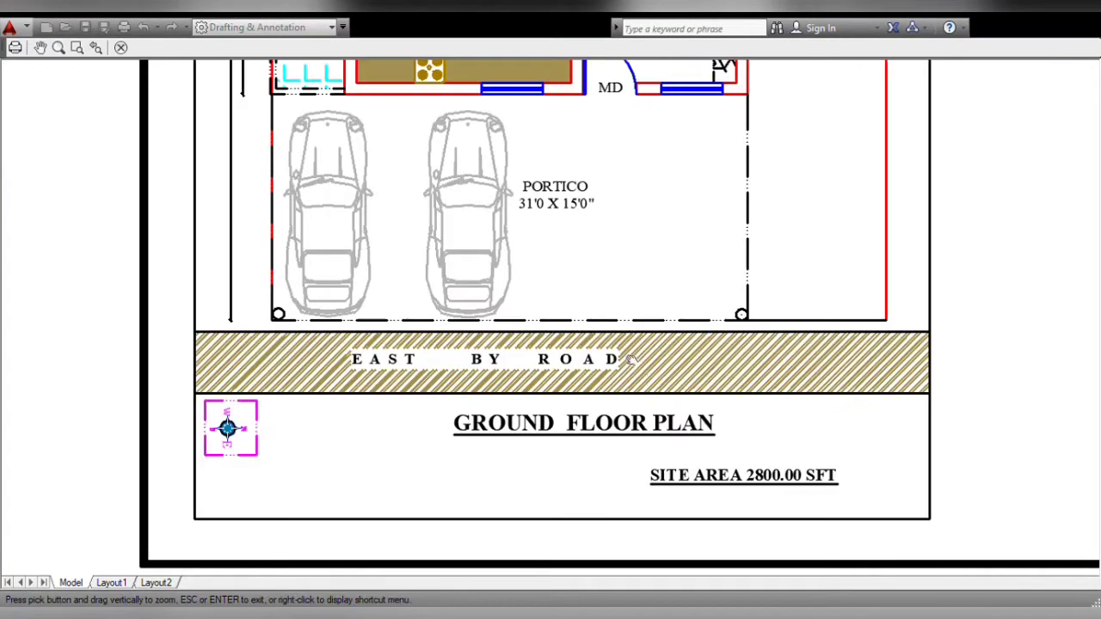
mouse_move(632, 361)
middle_down()
mouse_move(651, 522)
mouse_move(632, 545)
mouse_move(638, 557)
middle_up()
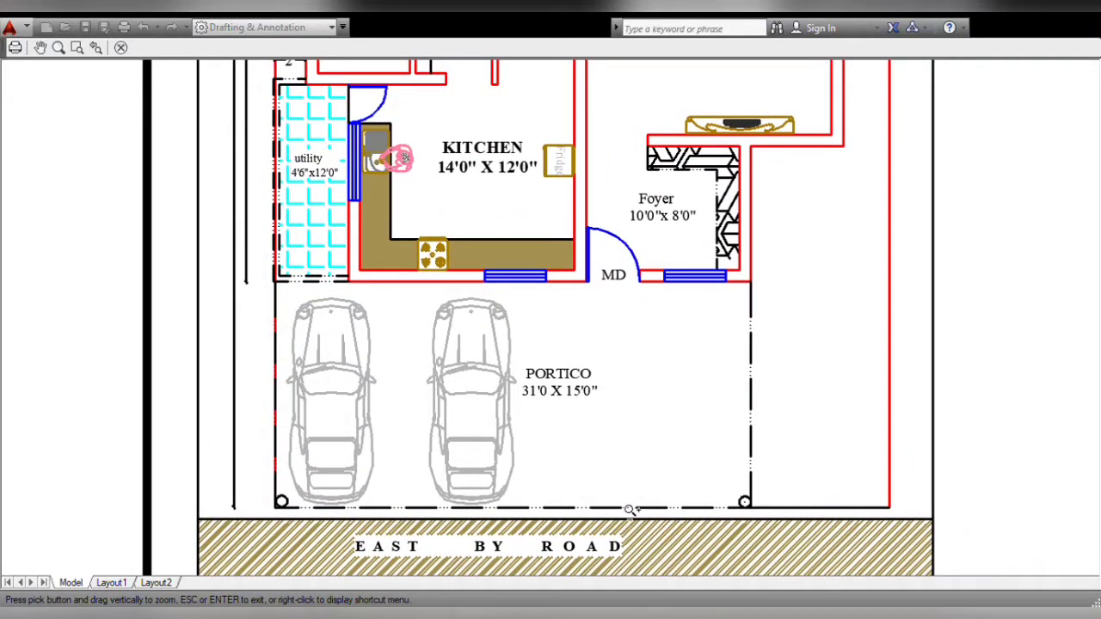
Zoom into the portico, then pan up toward the pooja and store rooms.
scroll(575, 396, up, 2)
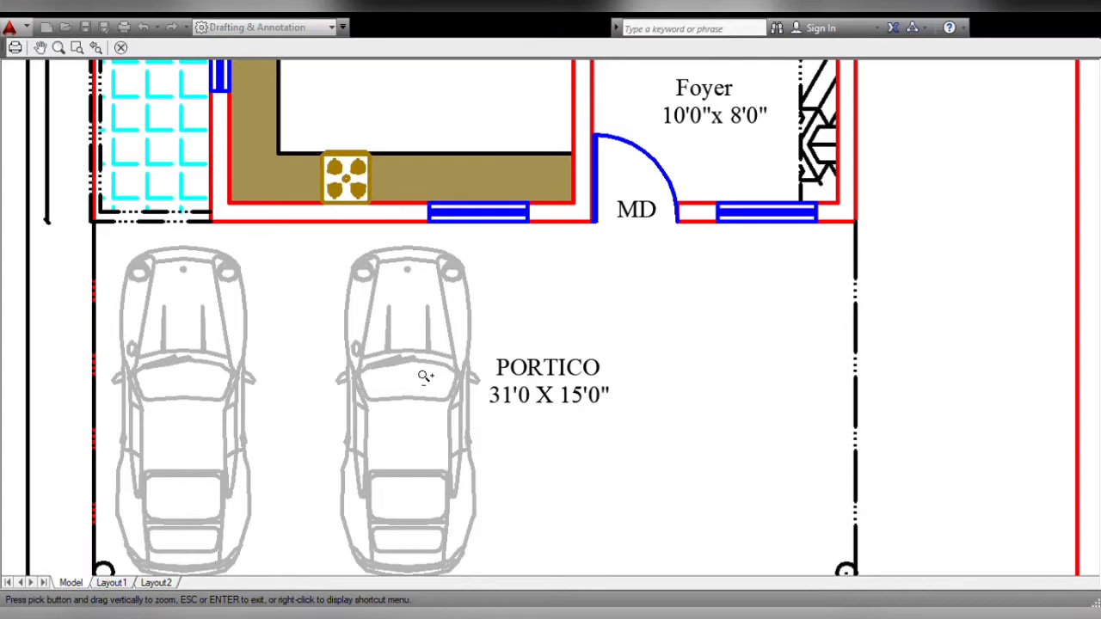
scroll(390, 367, down, 2)
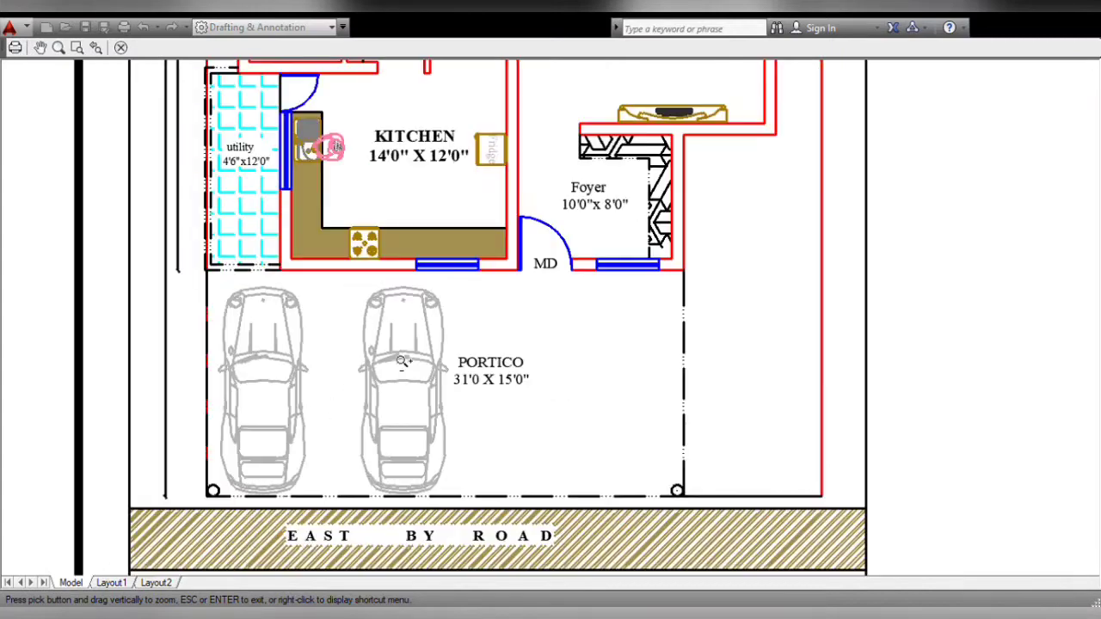
middle_drag(523, 334, 543, 521)
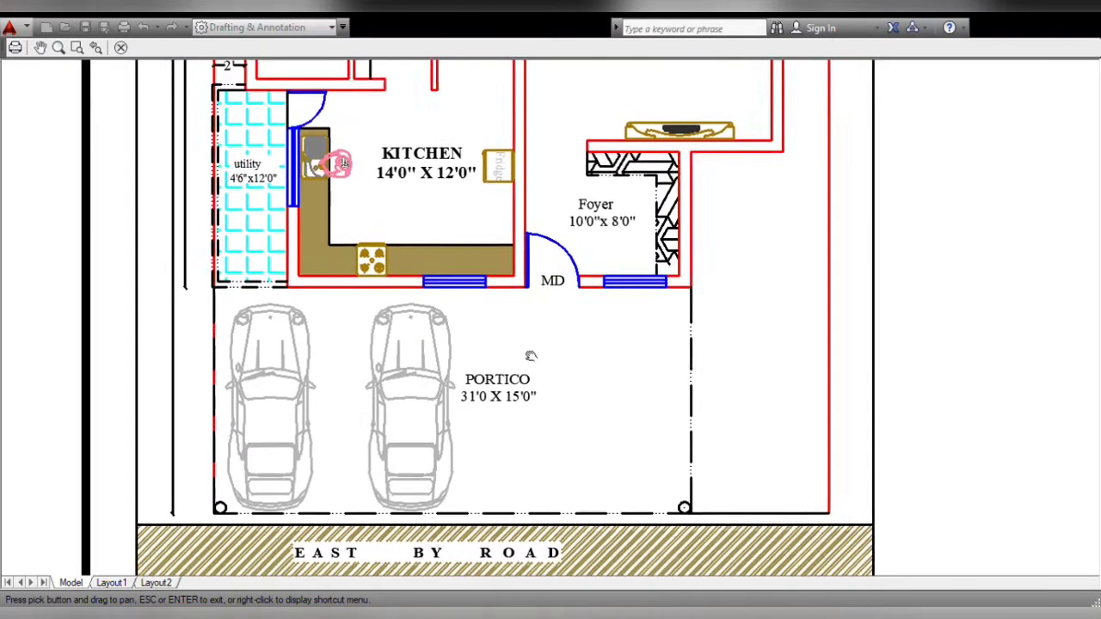
Realtime-zoom onto the 14'0" x 12'0" kitchen and the 10'0" x 8'0" foyer with its main door.
right_click(544, 521)
click(592, 500)
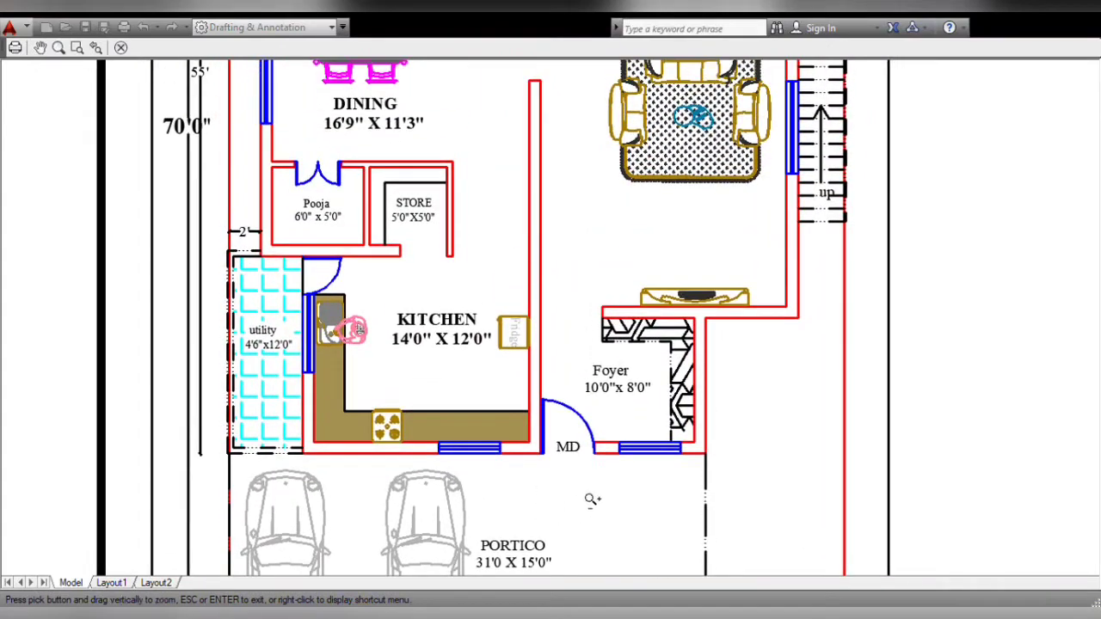
drag(583, 455, 607, 422)
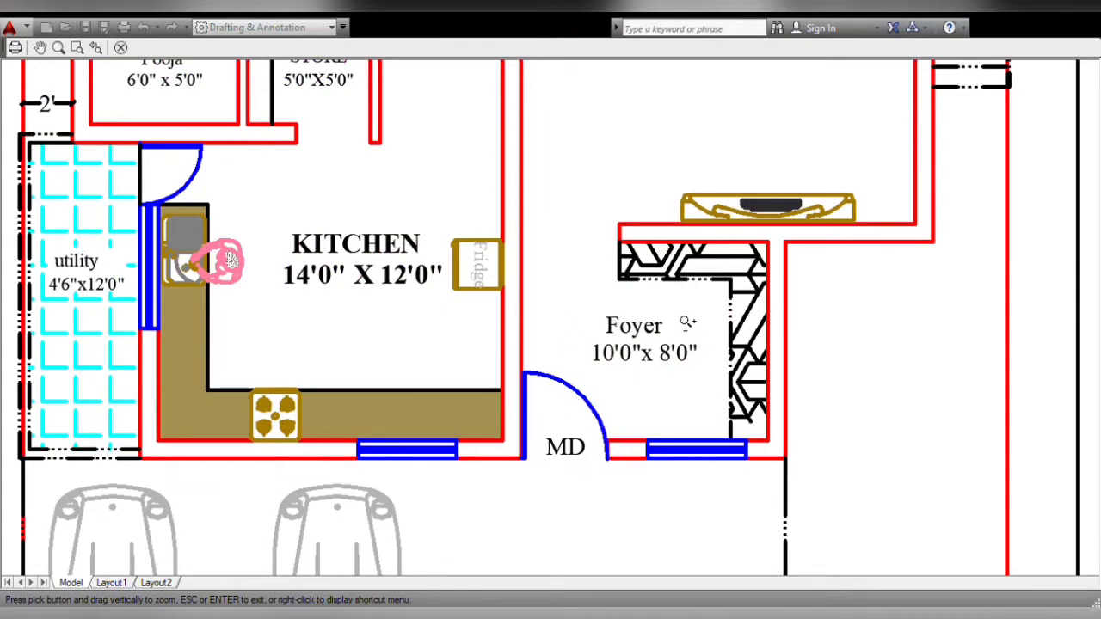
scroll(609, 352, up, 2)
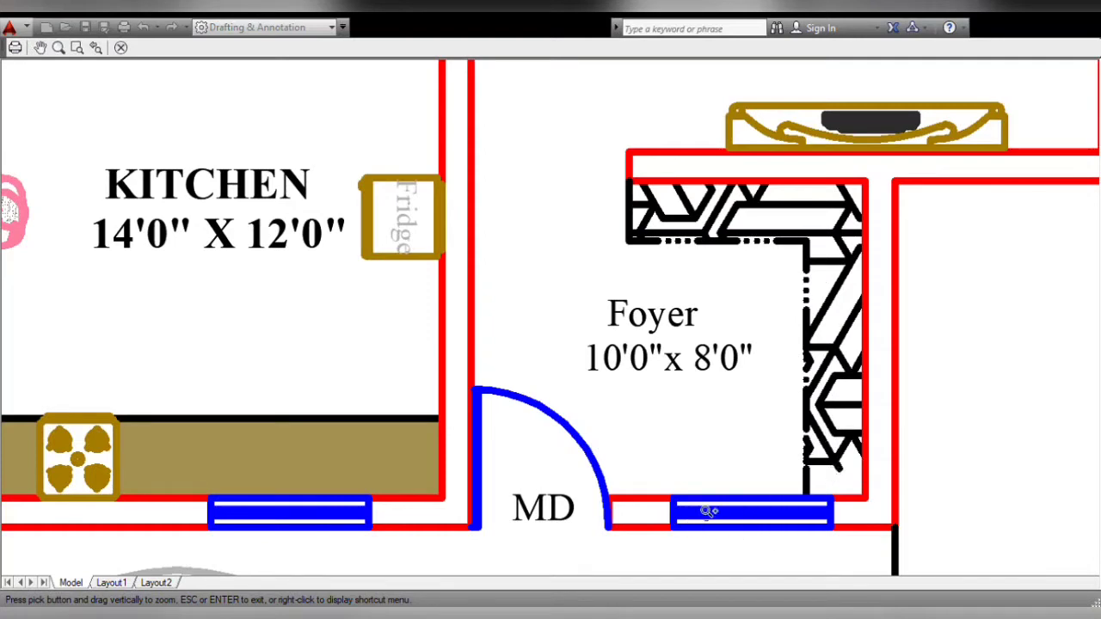
Zoom out and pan across the pooja, store, dining and living rooms toward the kitchen and foyer.
scroll(713, 503, down, 2)
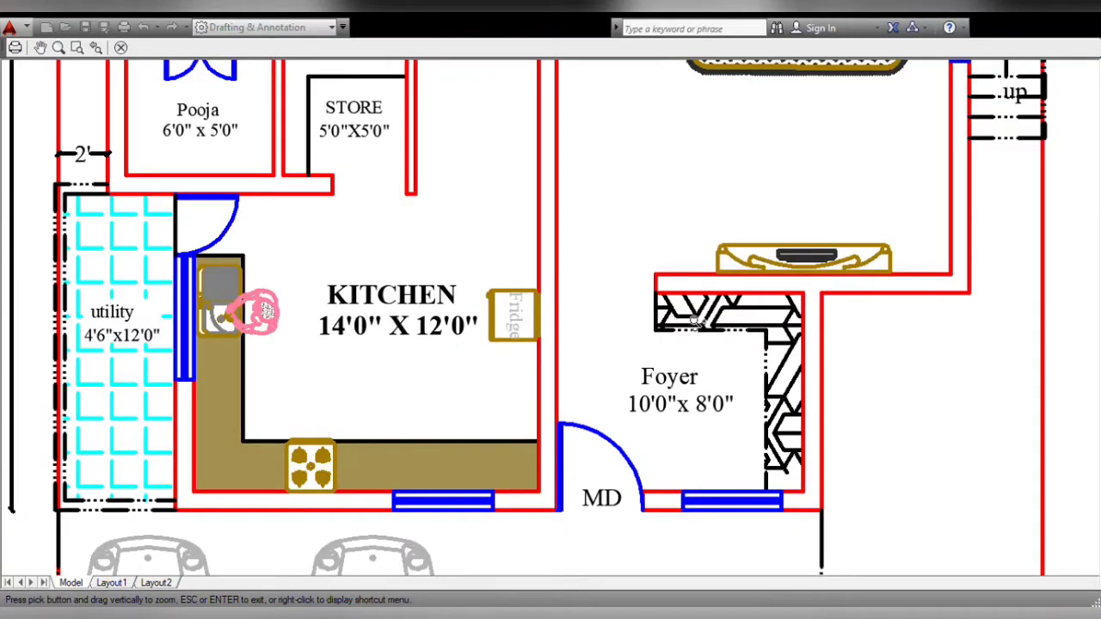
drag(651, 318, 646, 522)
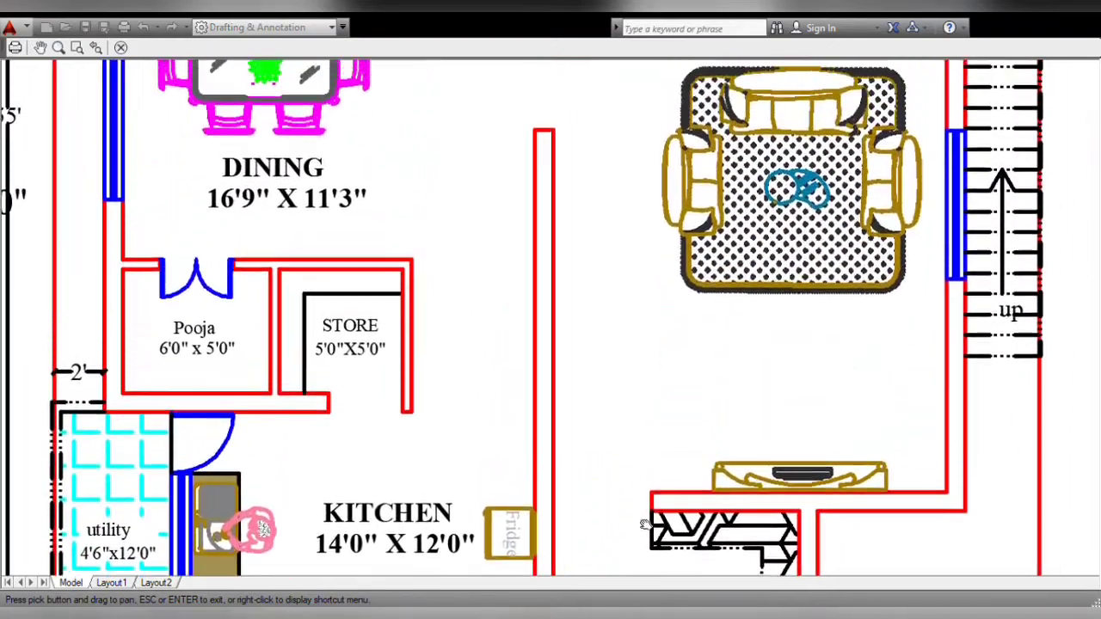
scroll(669, 275, down, 2)
drag(673, 318, 659, 401)
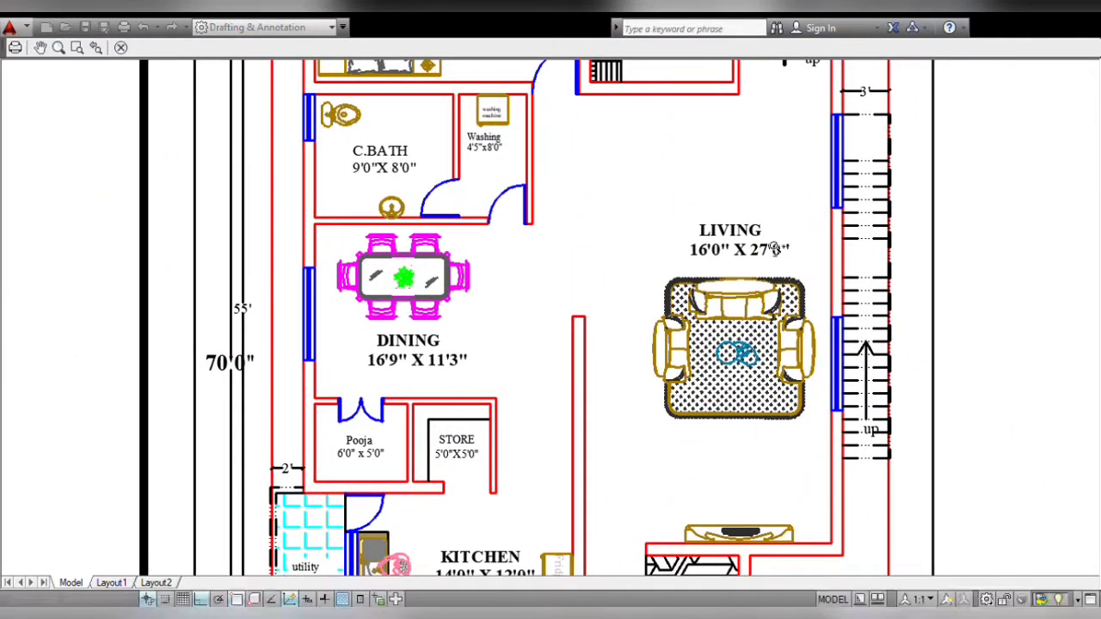
scroll(778, 237, up, 2)
scroll(702, 280, down, 2)
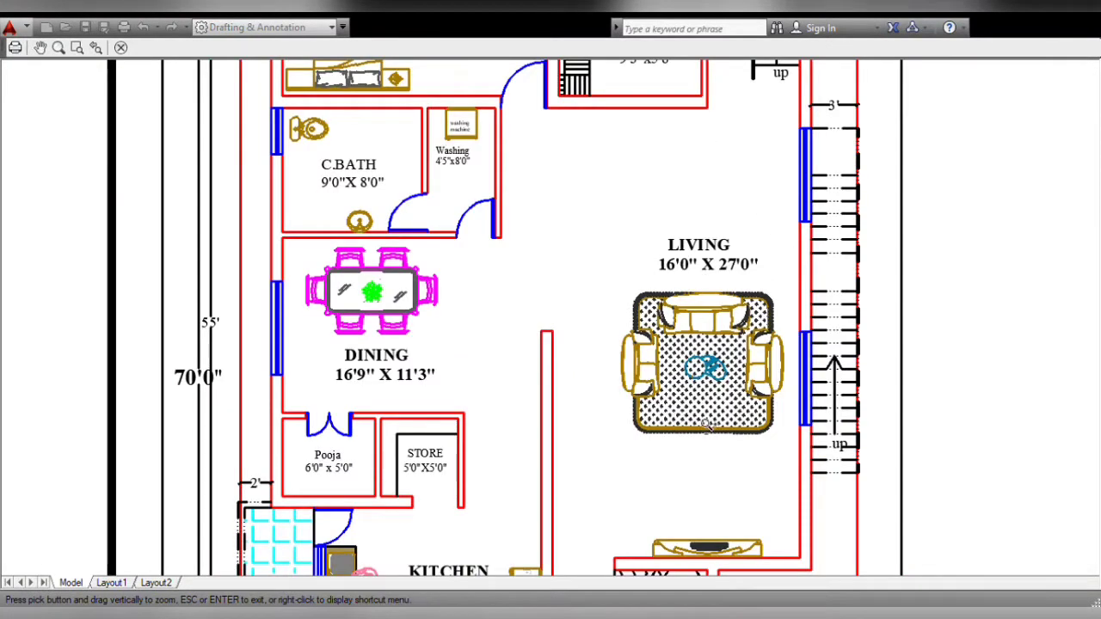
drag(710, 401, 710, 294)
Realtime-zoom and recentre on the C.Bath, 16'9" x 11'3" dining and 16'0" x 27'0" living rooms.
right_click(710, 295)
click(740, 340)
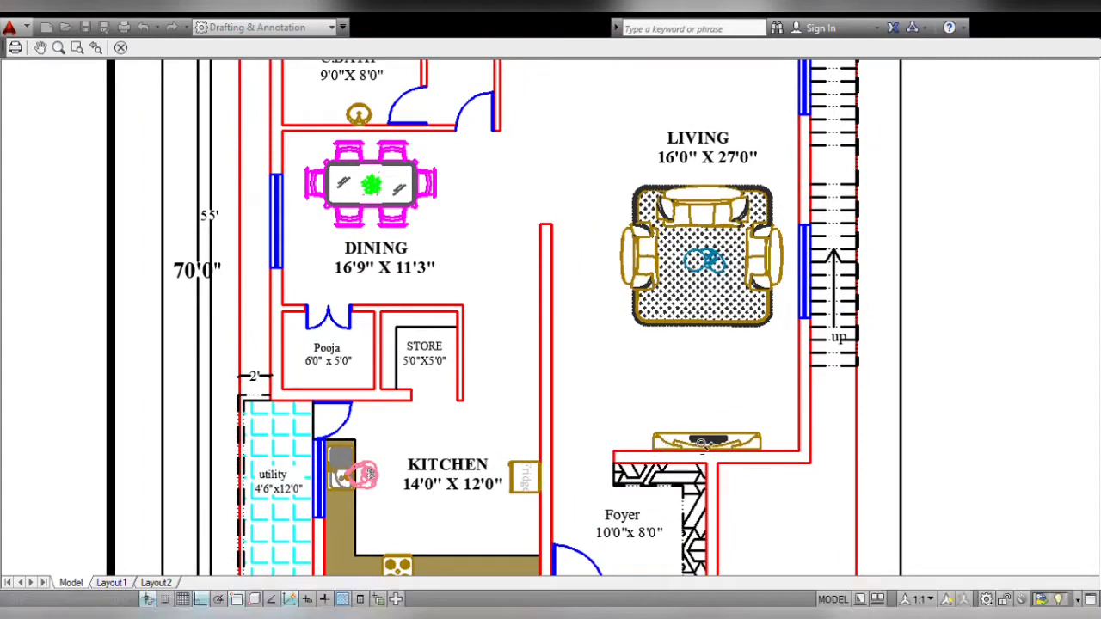
scroll(707, 445, up, 2)
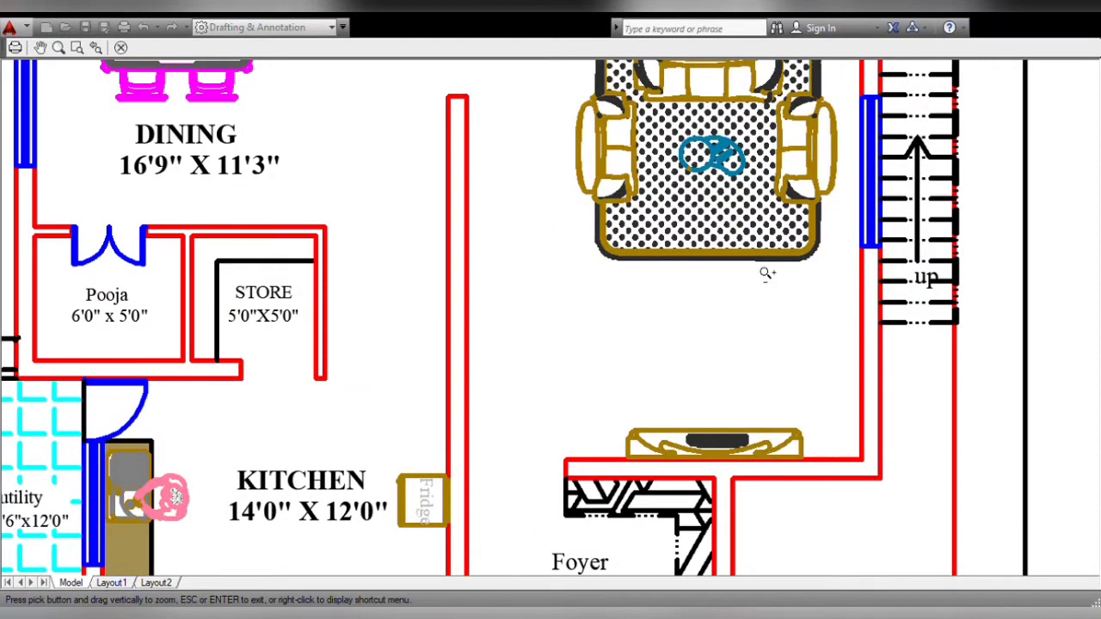
scroll(767, 273, down, 2)
middle_drag(744, 237, 785, 435)
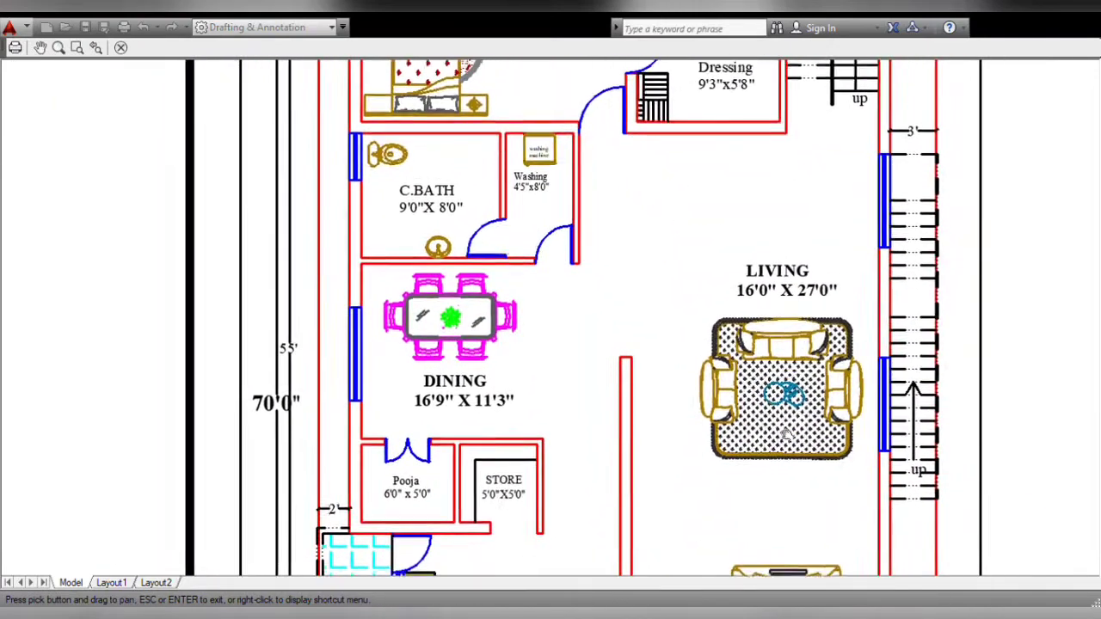
drag(785, 435, 755, 406)
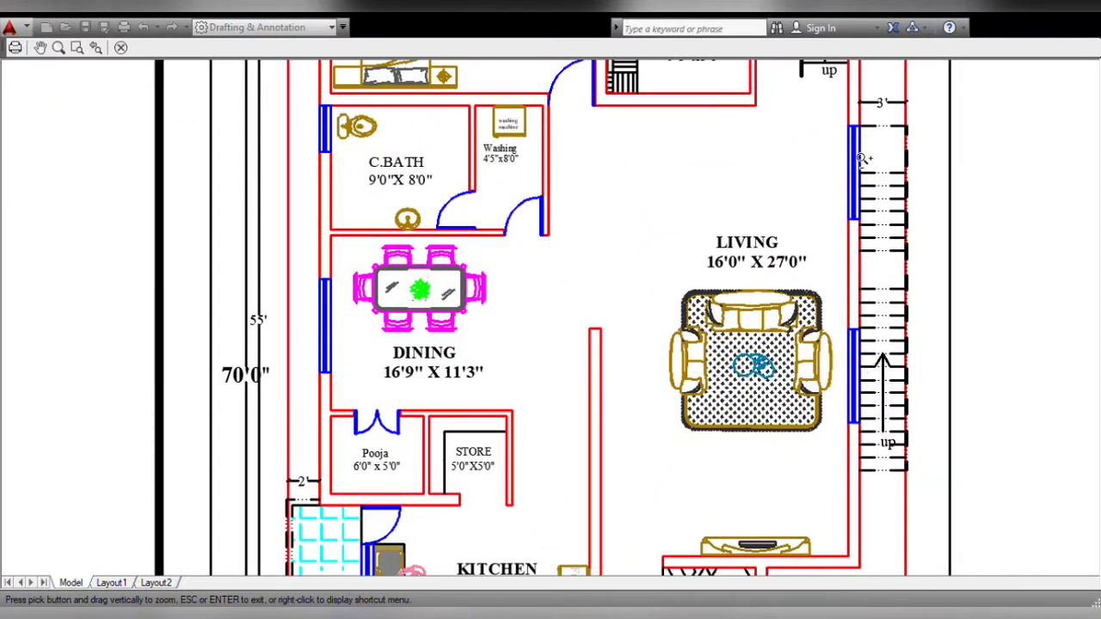
Zoom out and pan the kitchen, foyer and portico back into view.
scroll(865, 159, up, 2)
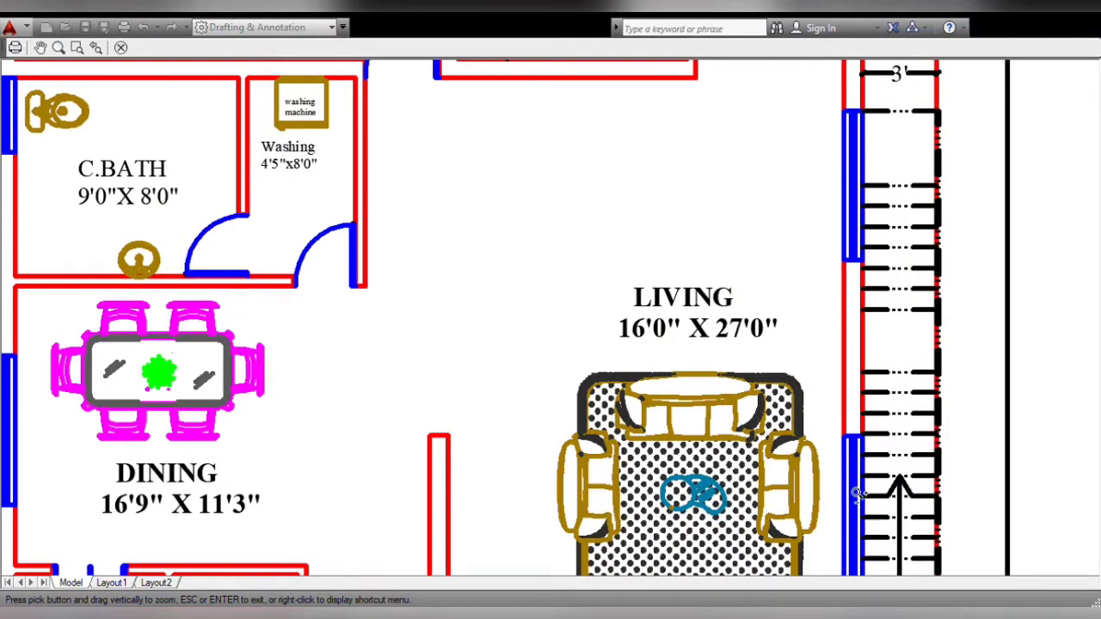
scroll(860, 440, down, 2)
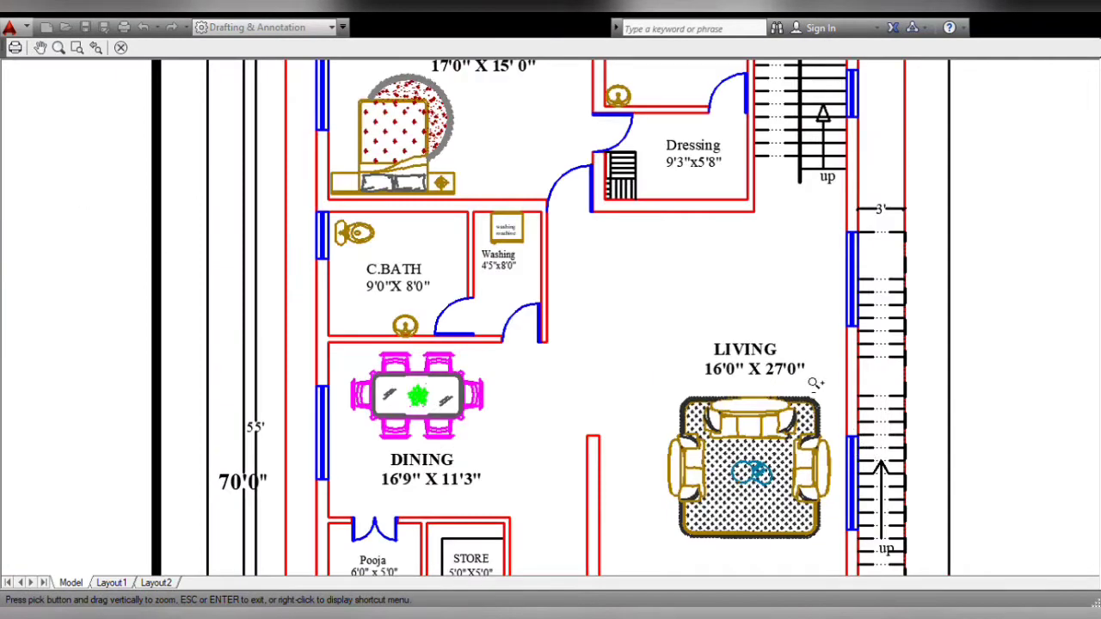
scroll(815, 384, down, 2)
middle_drag(720, 508, 725, 347)
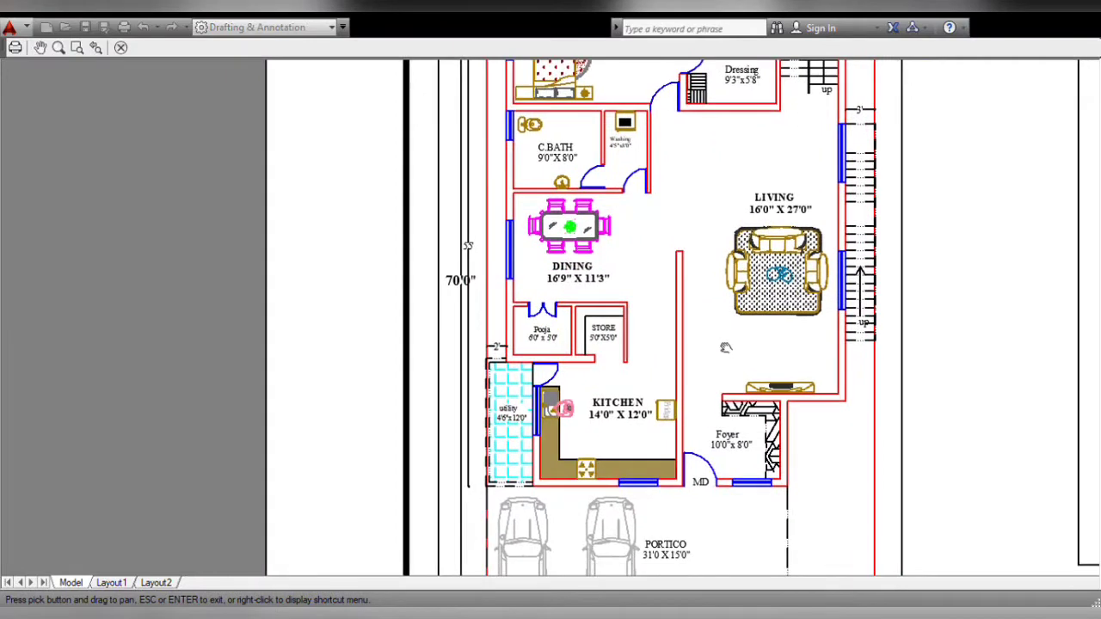
Zoom in closely on the kitchen and utility rooms.
scroll(635, 487, up, 2)
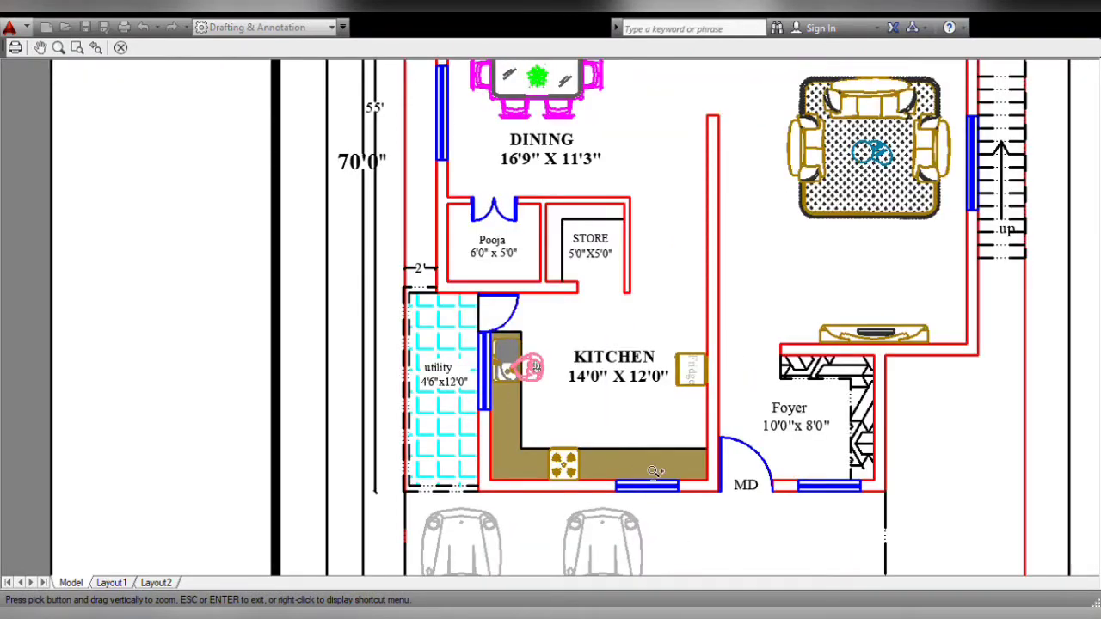
scroll(654, 471, up, 2)
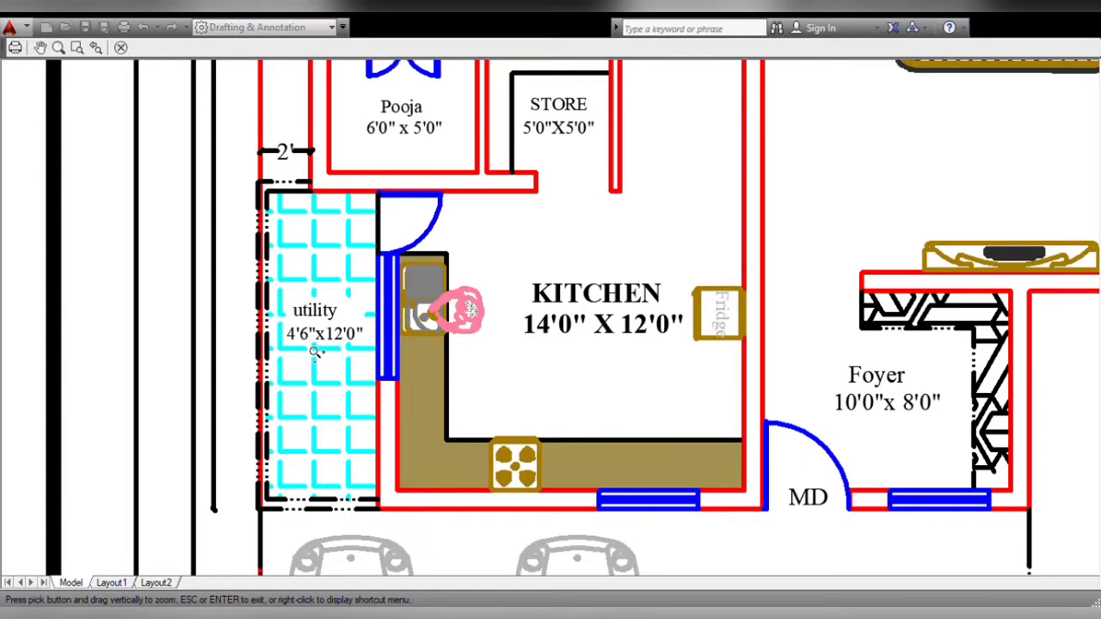
scroll(317, 352, up, 2)
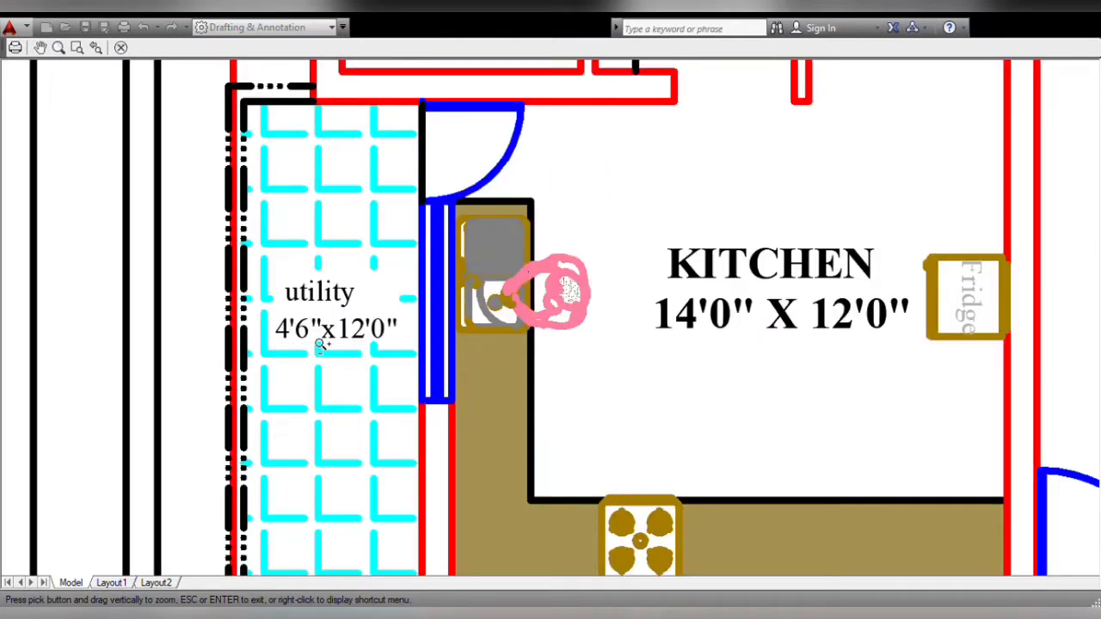
scroll(318, 344, down, 4)
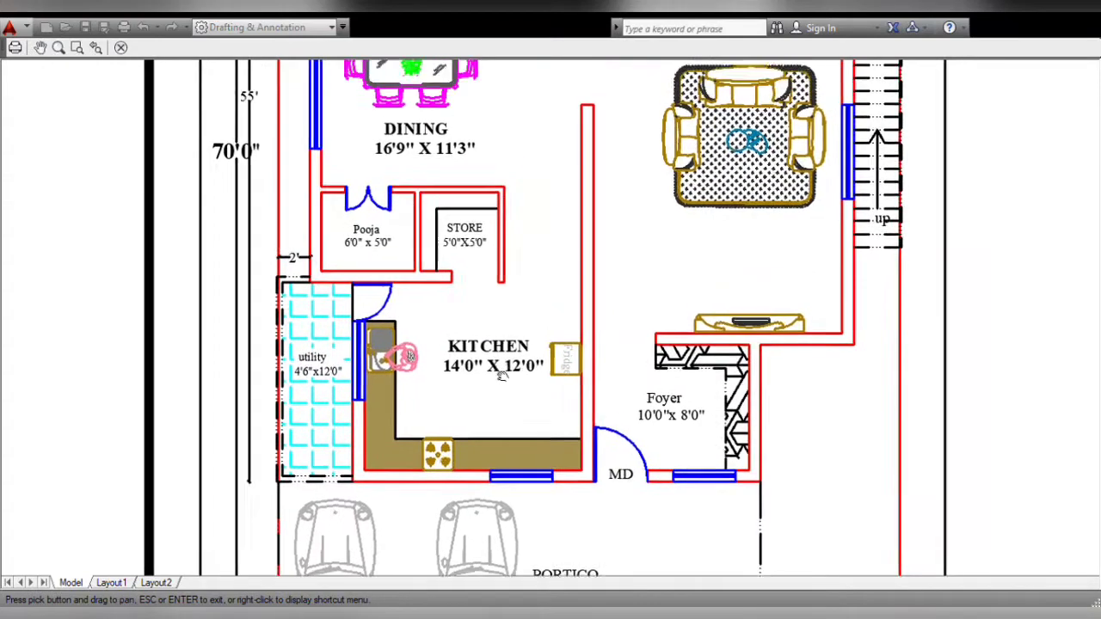
Pan to the LIVING room and dining table, then recentre on the Pooja and STORE rooms.
middle_drag(512, 325, 502, 475)
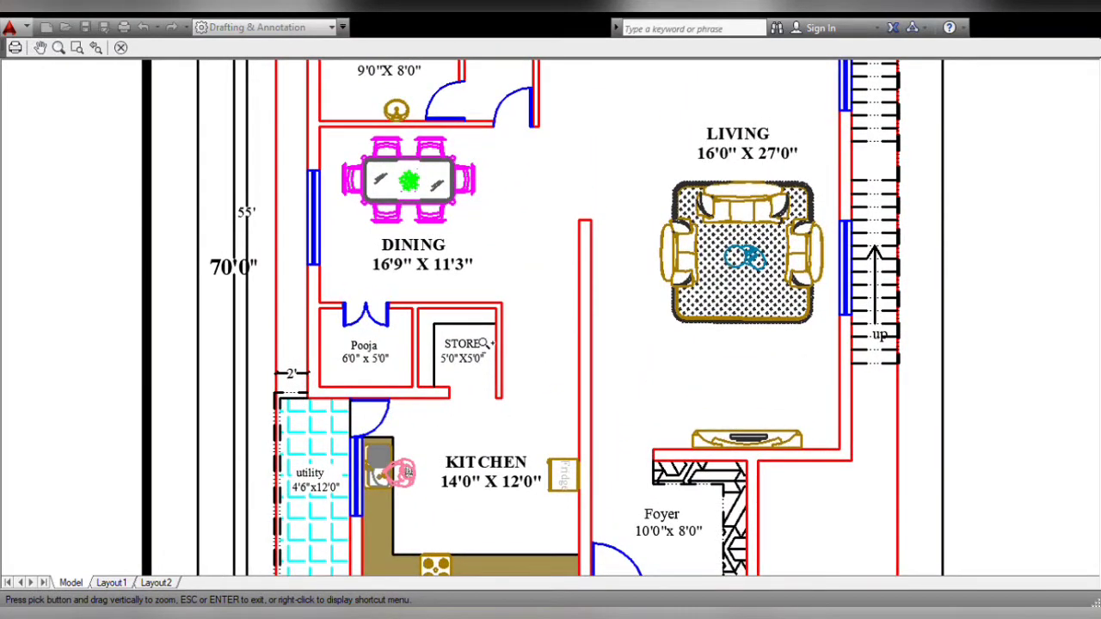
scroll(477, 342, up, 2)
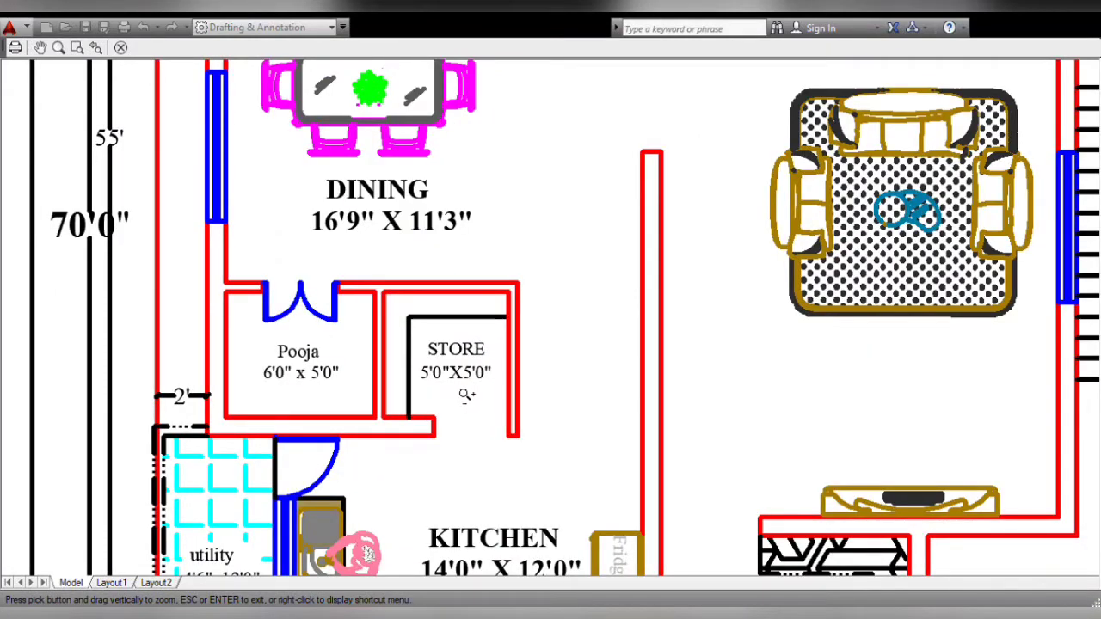
scroll(466, 395, up, 2)
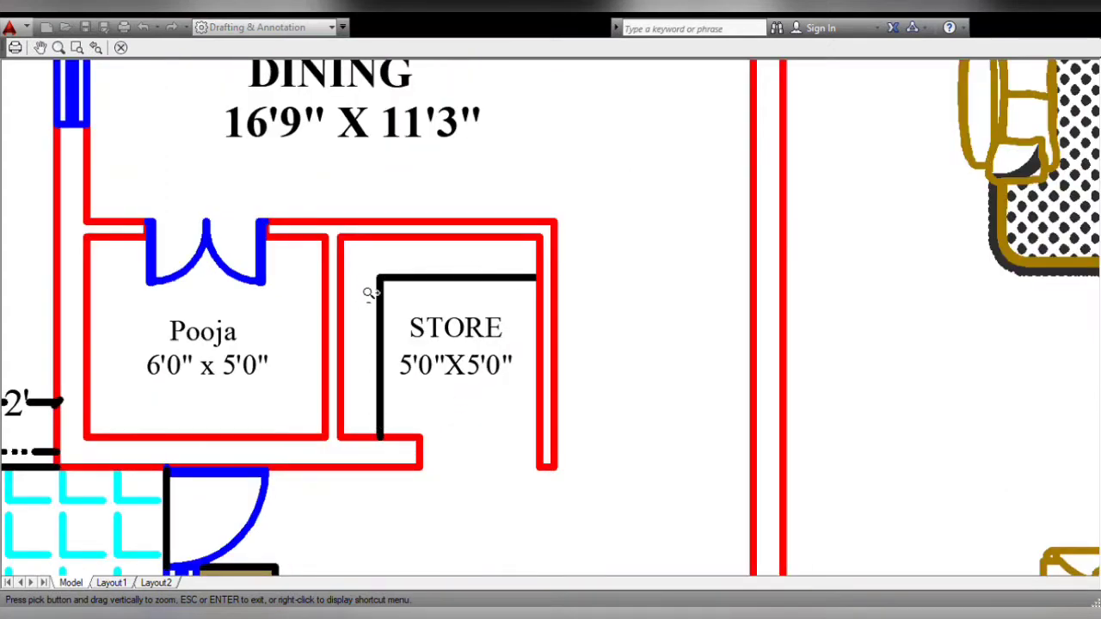
scroll(452, 376, down, 2)
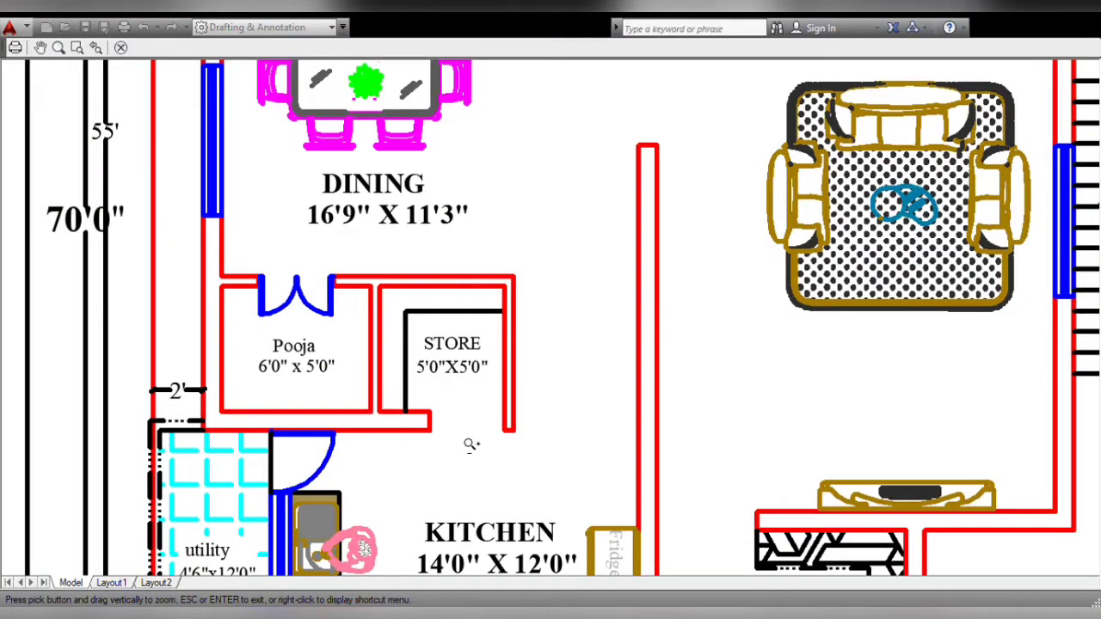
drag(451, 434, 424, 318)
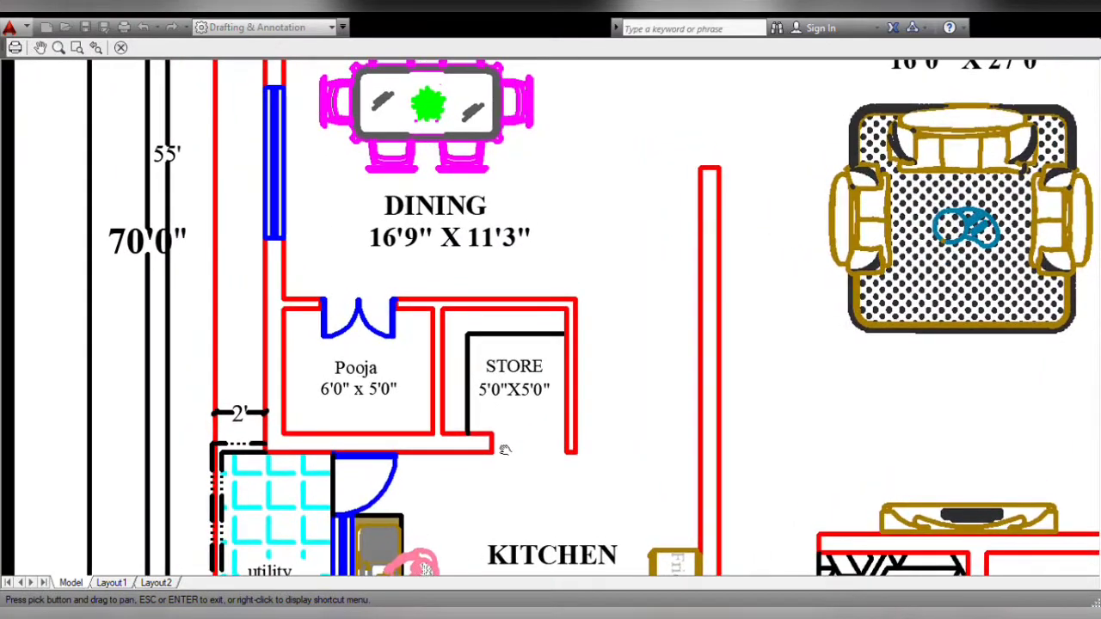
Recentre on the DINING room and zoom in beside the living area.
scroll(423, 318, up, 1)
scroll(378, 327, down, 3)
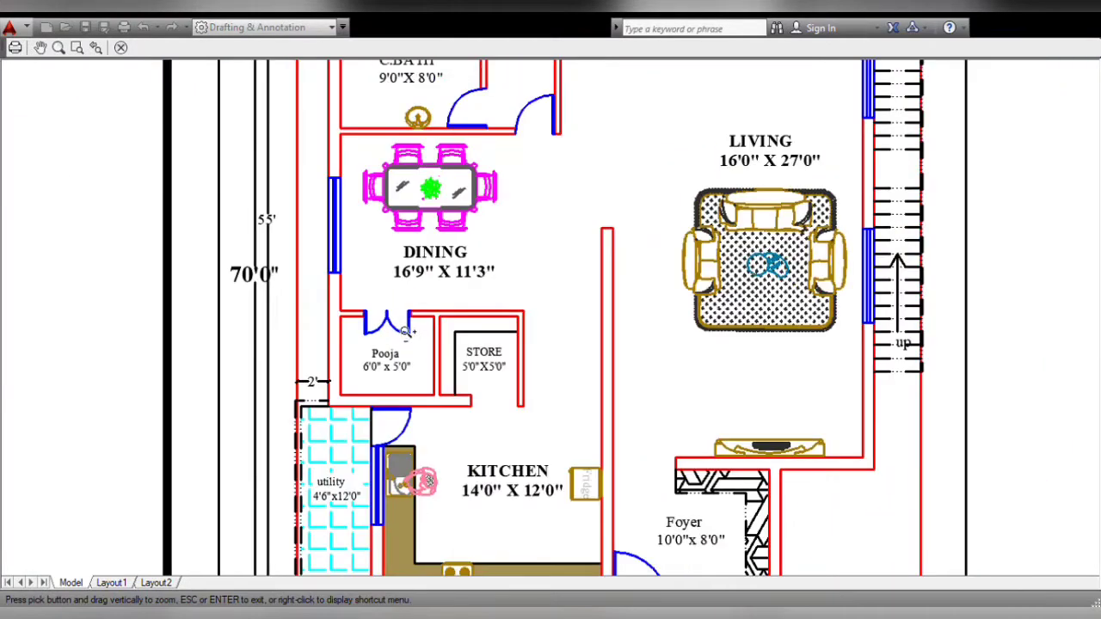
middle_drag(406, 332, 484, 268)
drag(484, 268, 463, 364)
scroll(404, 357, up, 3)
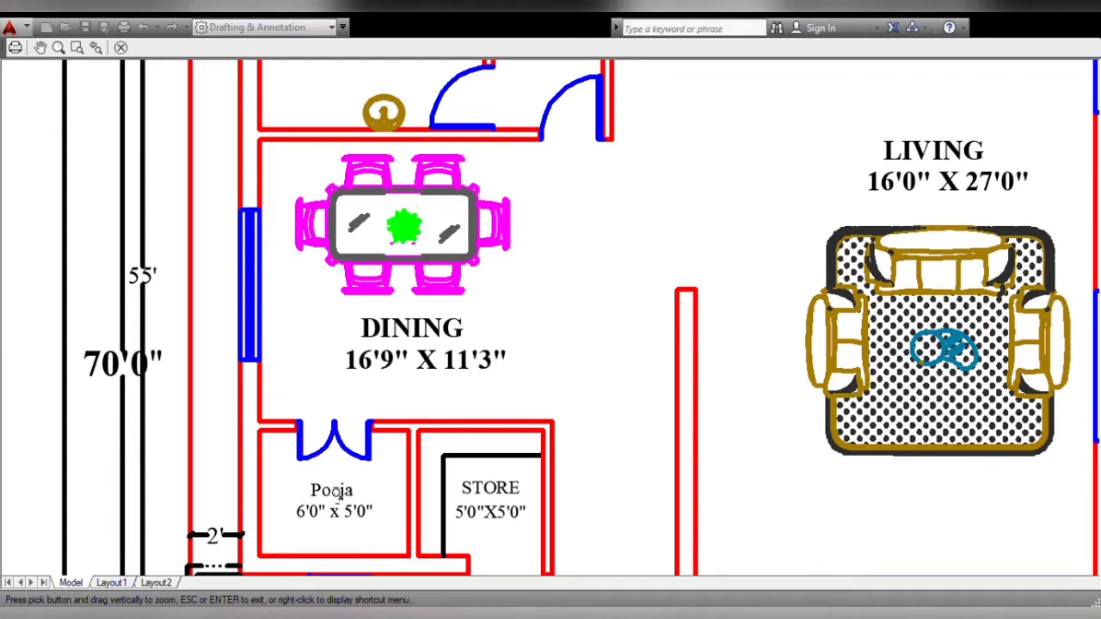
Zoom into the 6'0" x 5'0" pooja room, then pan out to the C.BATH, Dressing and LIVING rooms.
middle_drag(337, 492, 302, 362)
scroll(303, 362, up, 2)
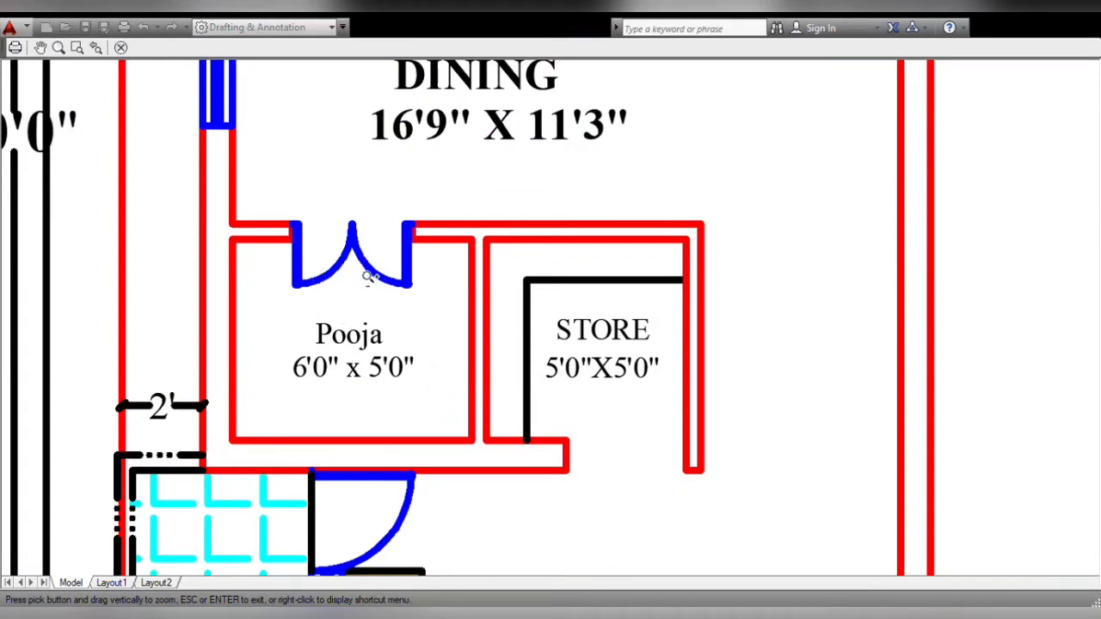
scroll(356, 290, down, 2)
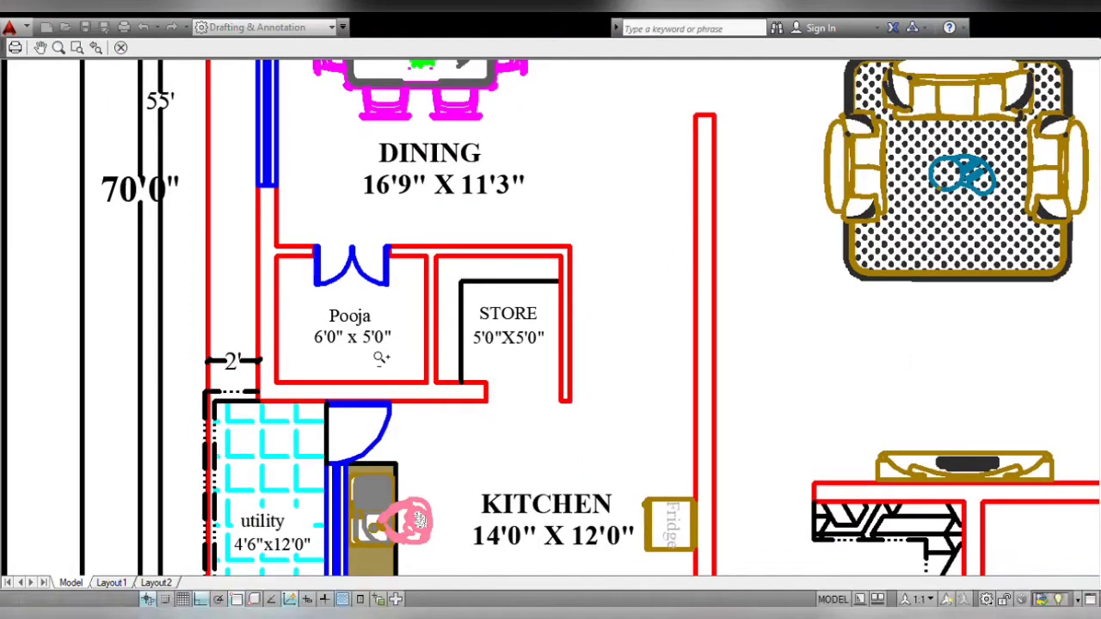
scroll(381, 356, down, 3)
mouse_move(491, 295)
middle_down()
mouse_move(437, 431)
mouse_move(442, 501)
middle_up()
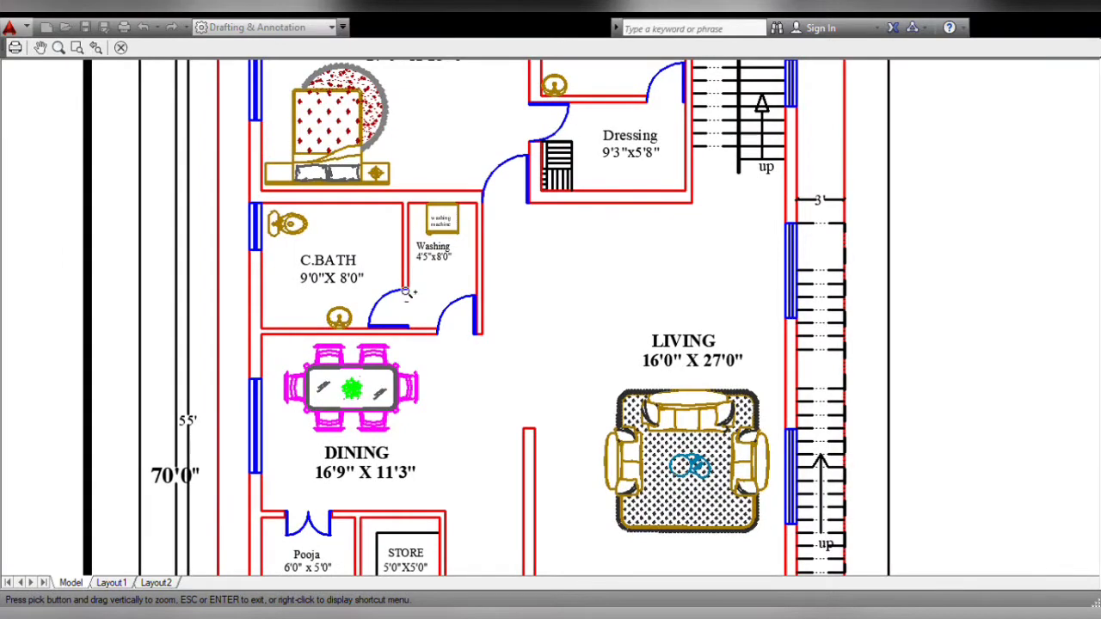
Zoom closely into the 9'0" X 8'0" C.BATH and 4'5"x8'0" washing area, then zoom back out.
middle_drag(407, 294, 428, 387)
scroll(428, 387, up, 3)
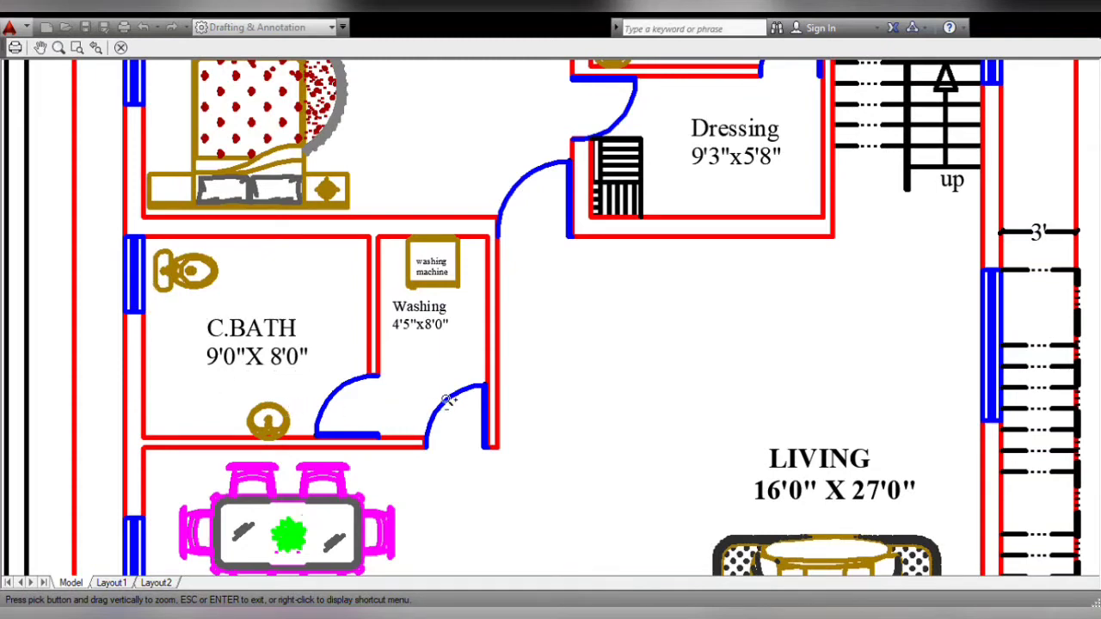
scroll(448, 279, up, 2)
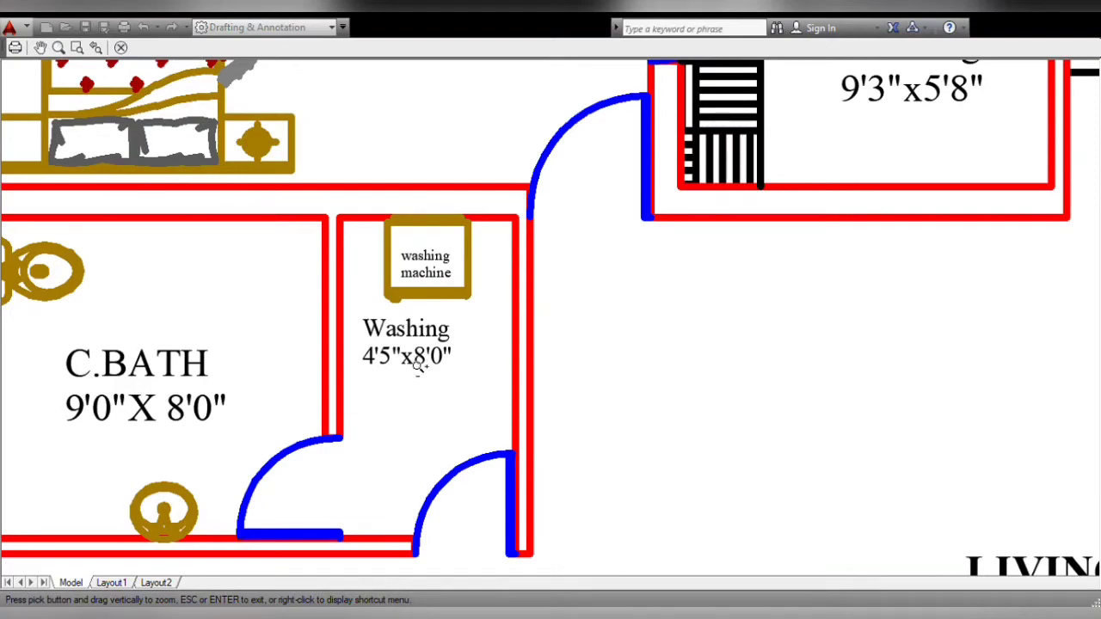
scroll(420, 378, down, 5)
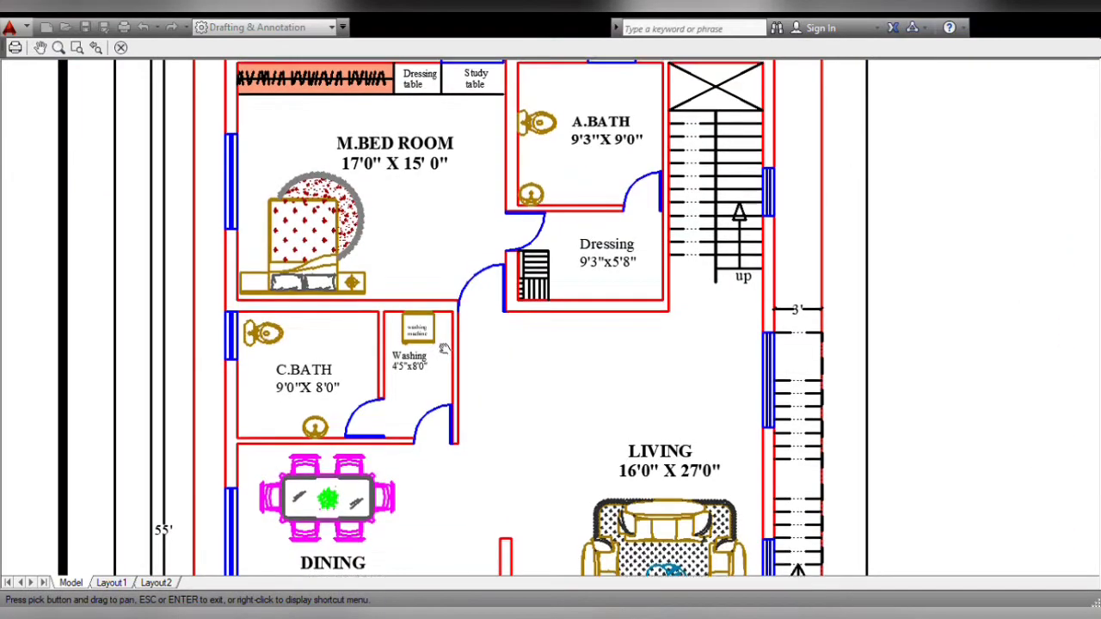
Centre the master bedroom, A.BATH and Dressing rooms, revealing the 35' dimension line.
drag(444, 344, 407, 495)
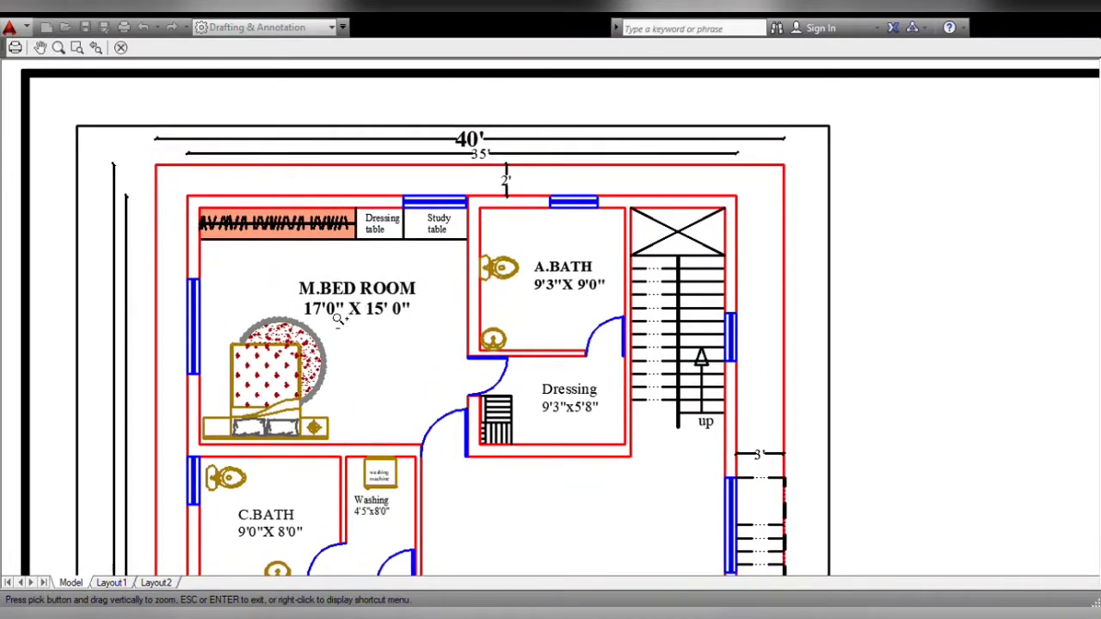
scroll(338, 315, up, 2)
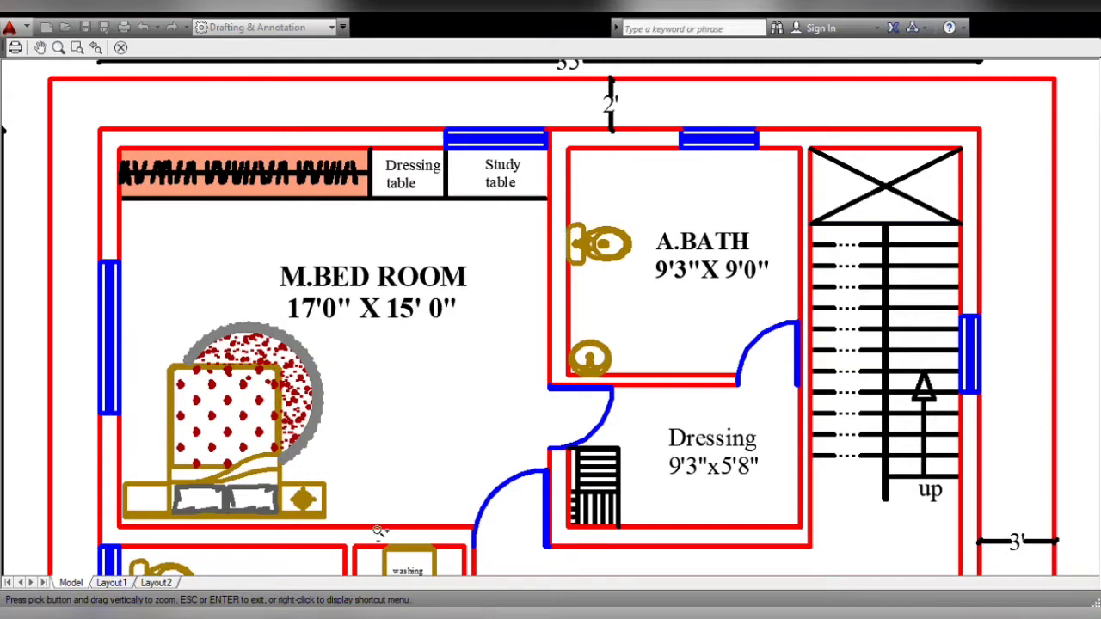
middle_drag(376, 529, 383, 484)
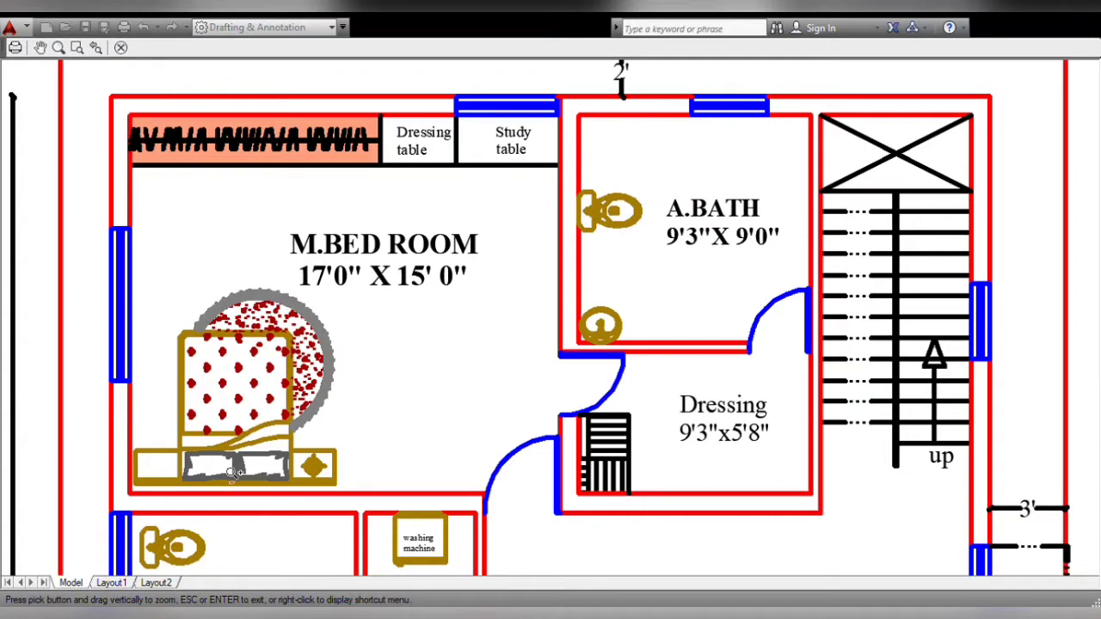
middle_drag(795, 375, 695, 395)
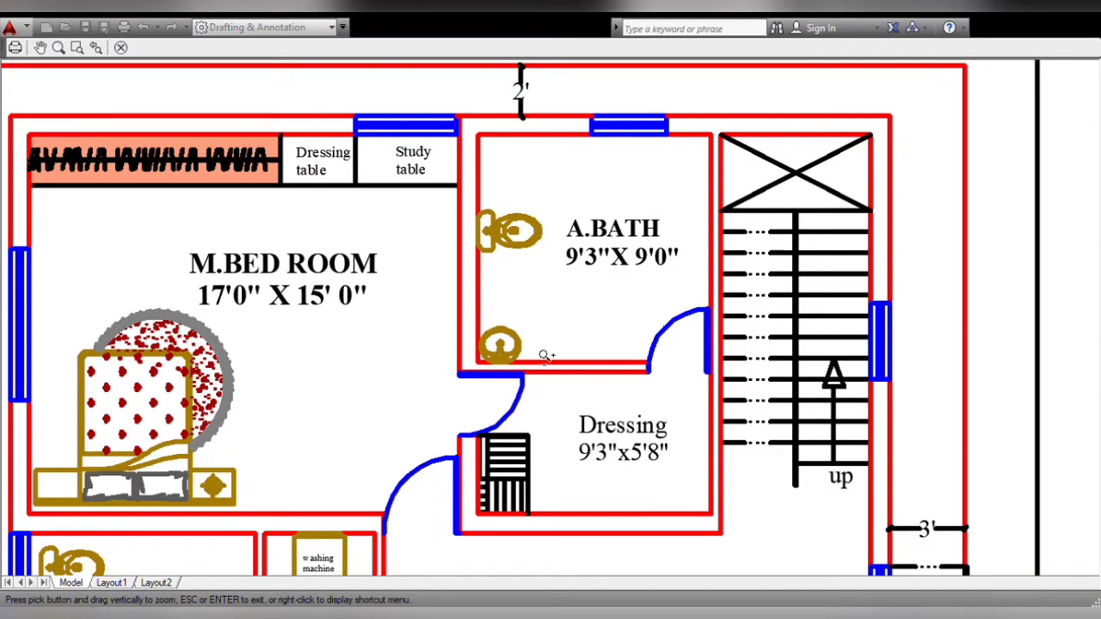
mouse_move(541, 356)
middle_down()
mouse_move(585, 285)
mouse_move(573, 386)
middle_up()
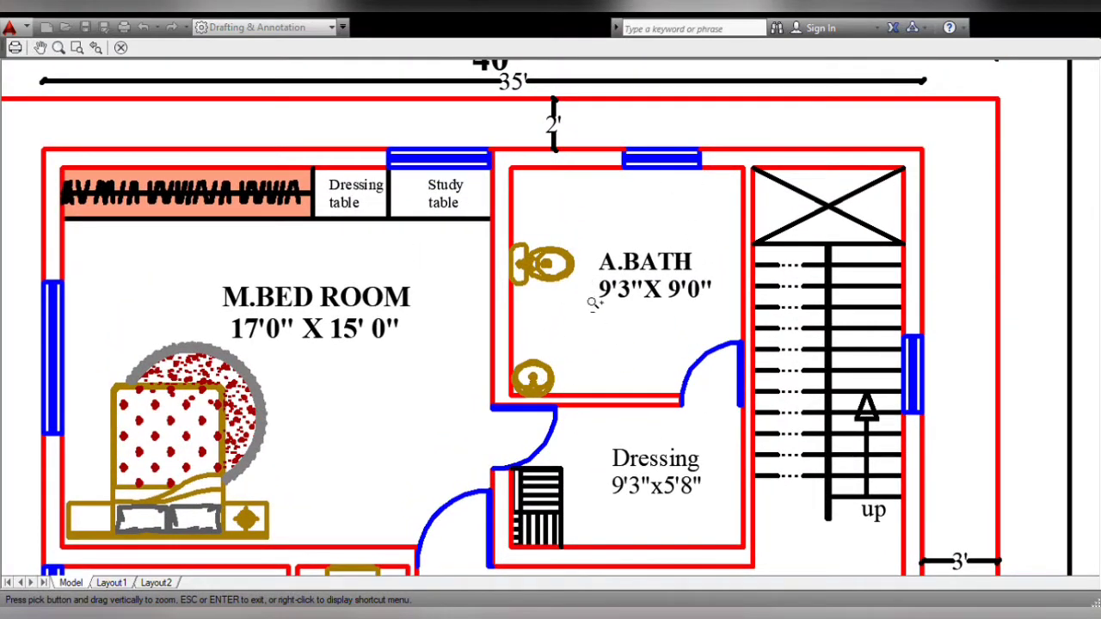
Zoom in and out, then pan down to the dining room and 16'0" X 27'0" living room.
scroll(645, 521, up, 2)
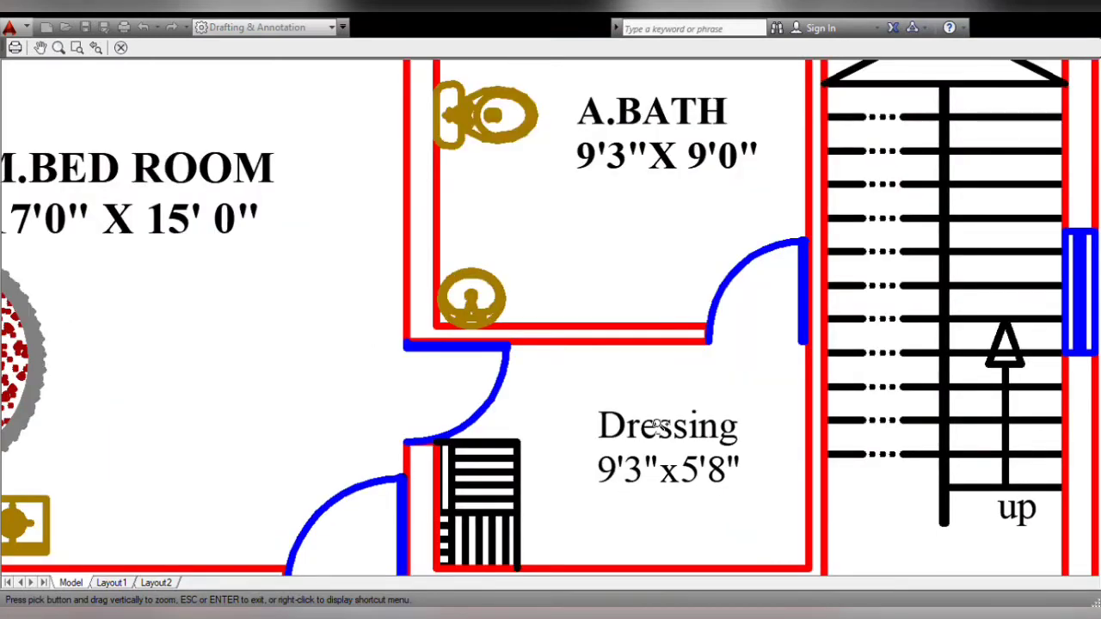
scroll(658, 437, down, 2)
scroll(712, 465, down, 2)
scroll(707, 398, up, 1)
scroll(707, 399, down, 1)
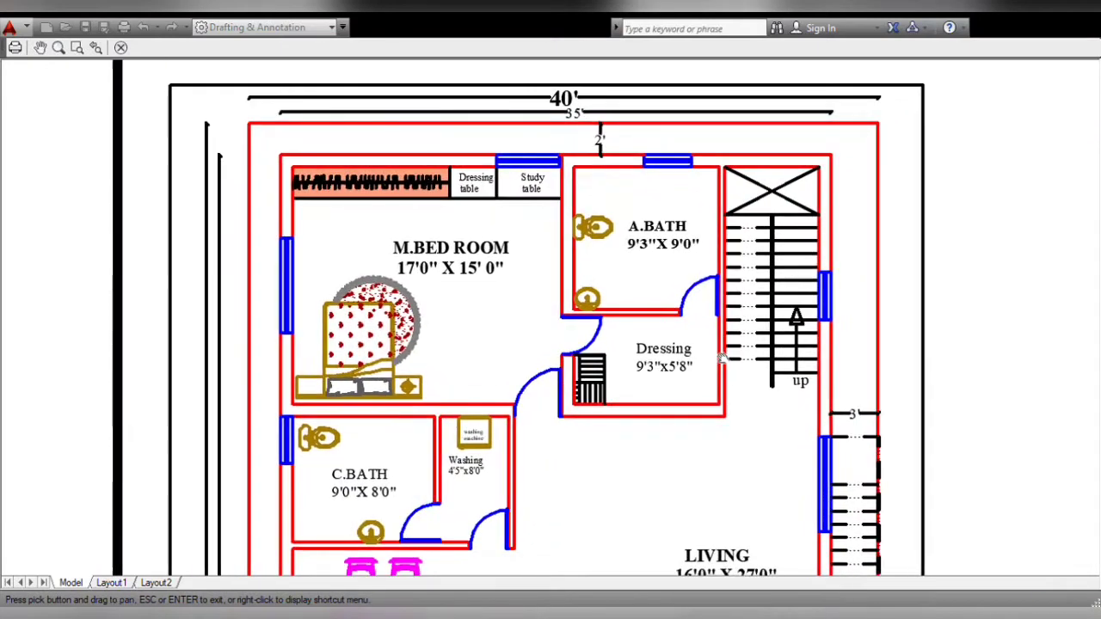
scroll(746, 359, up, 1)
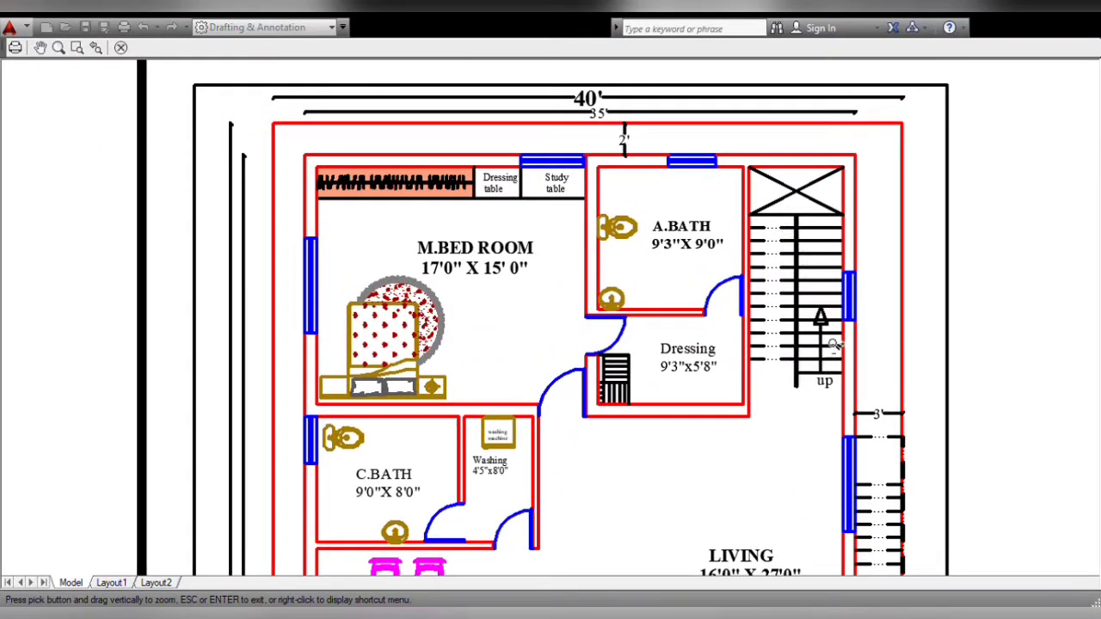
scroll(836, 344, up, 2)
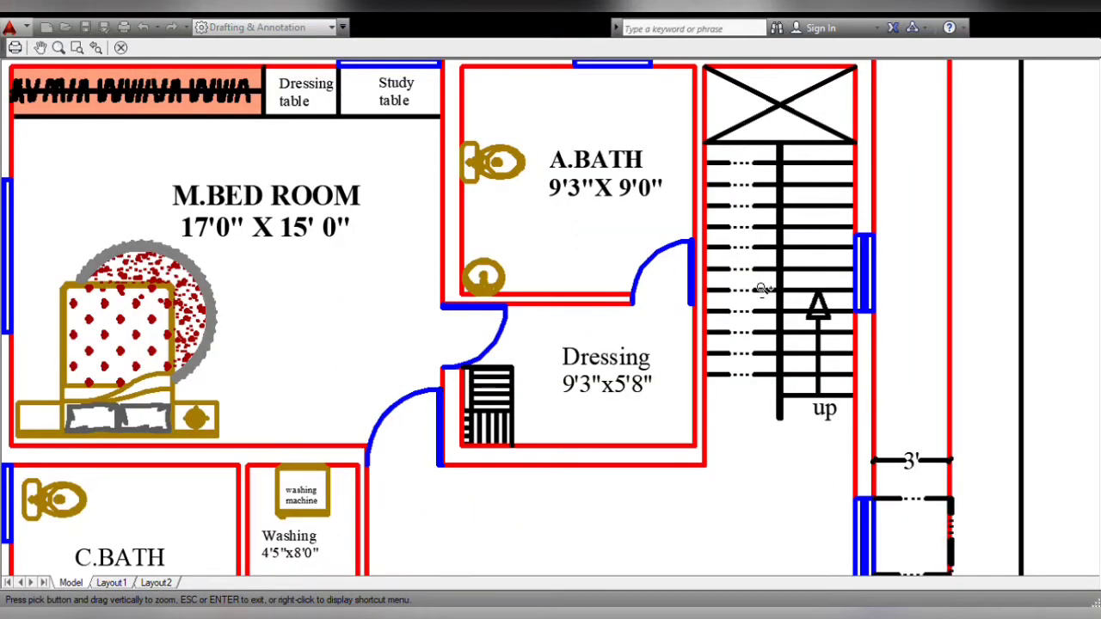
scroll(760, 289, down, 2)
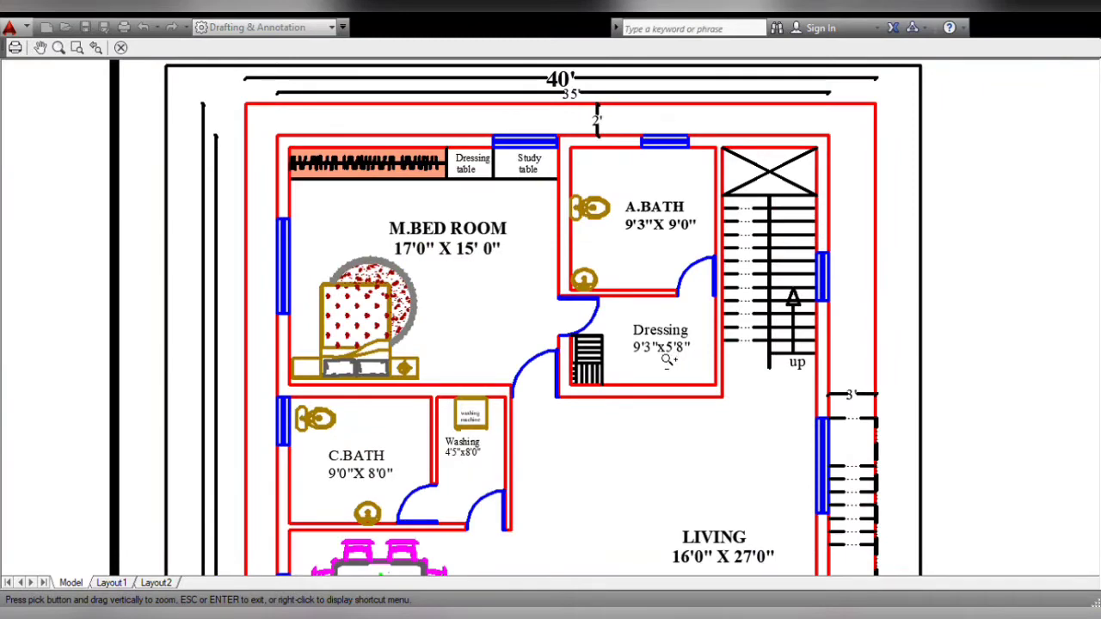
middle_drag(674, 417, 622, 127)
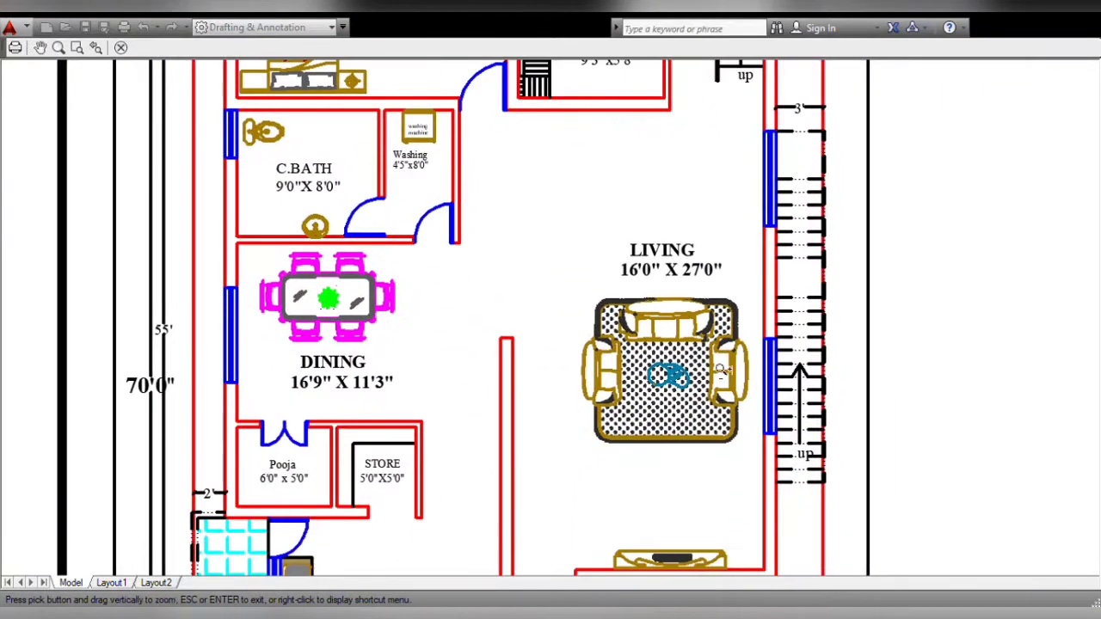
End the zoom and zoom in and out over the ground-floor rooms.
key(Escape)
scroll(697, 304, down, 2)
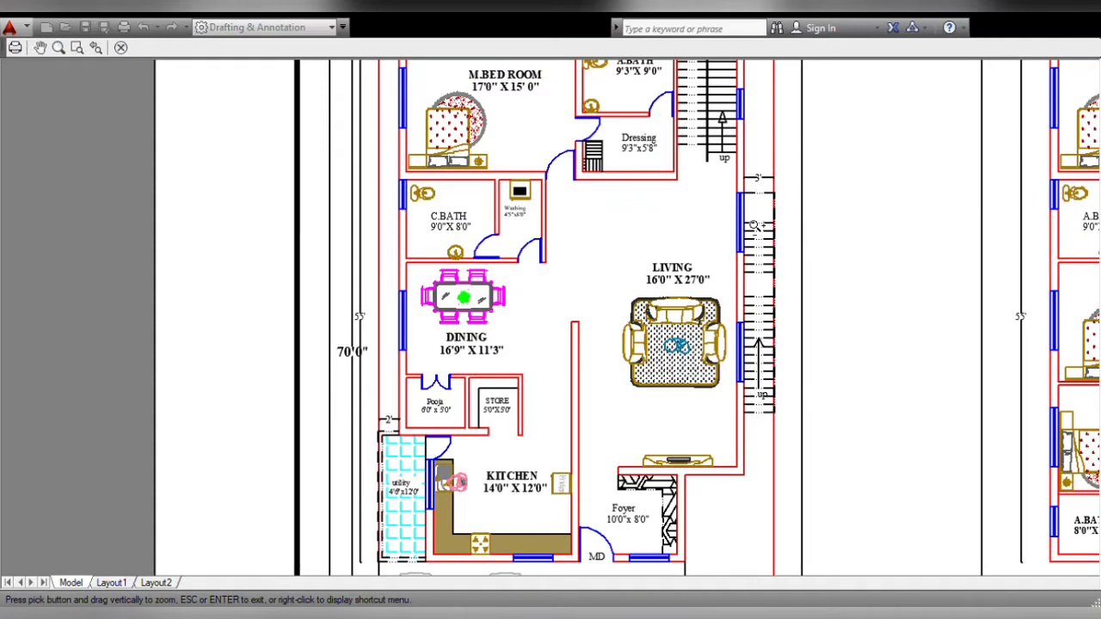
scroll(782, 292, up, 2)
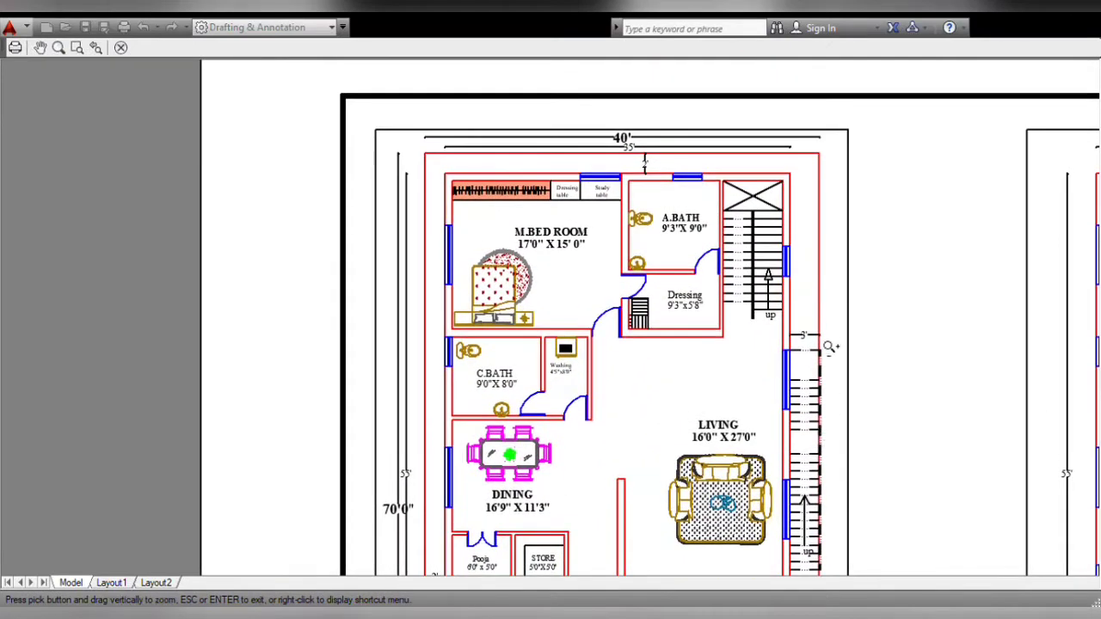
scroll(800, 344, up, 2)
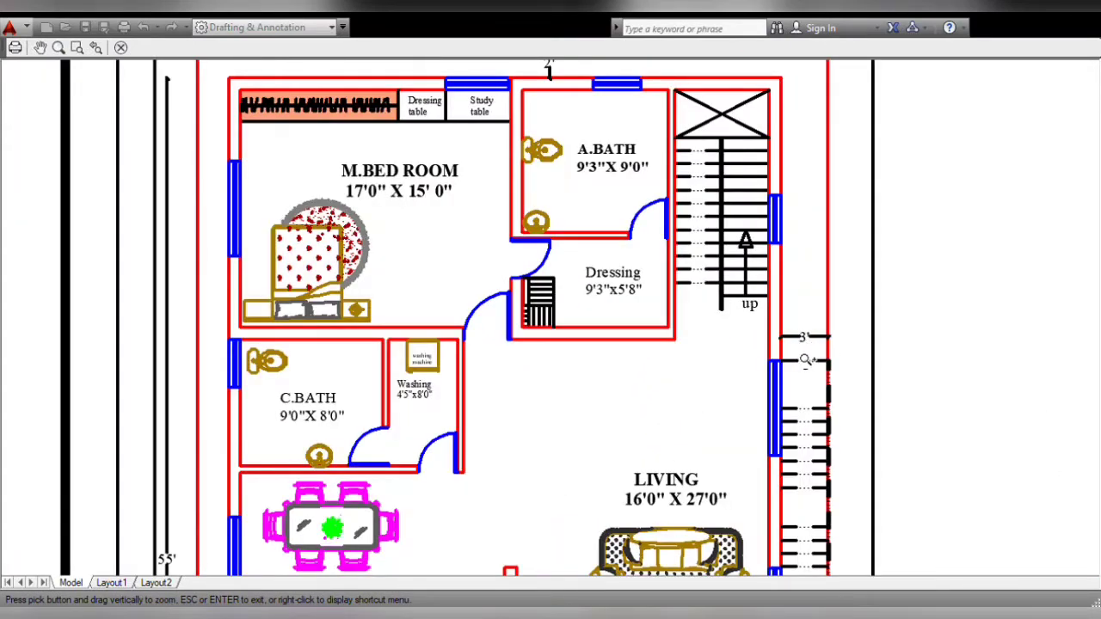
scroll(805, 359, down, 2)
scroll(645, 170, up, 2)
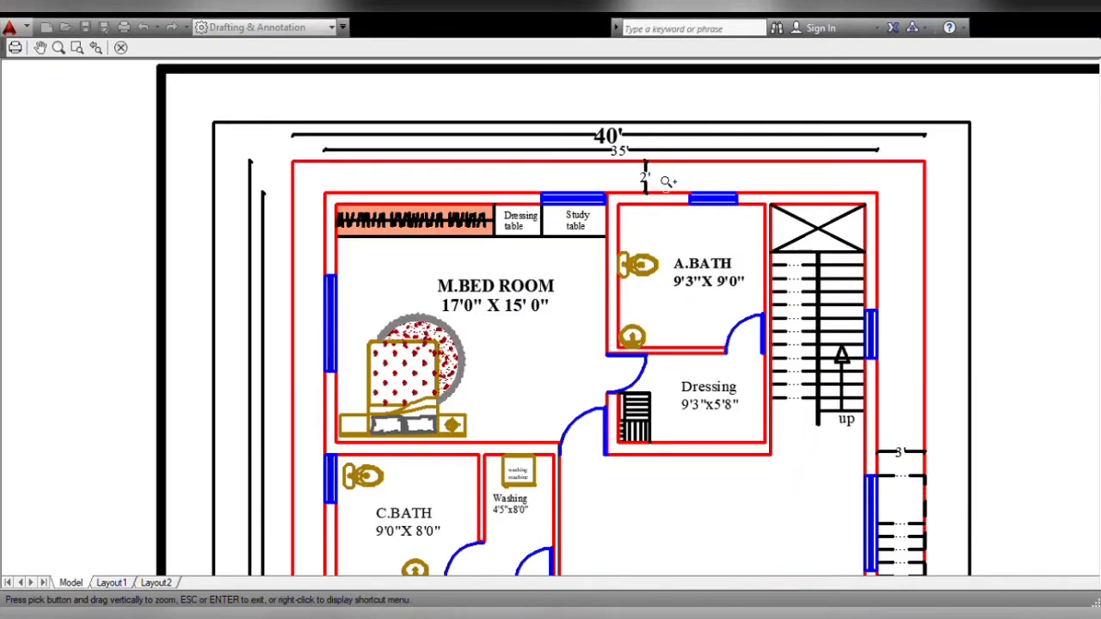
scroll(667, 180, down, 2)
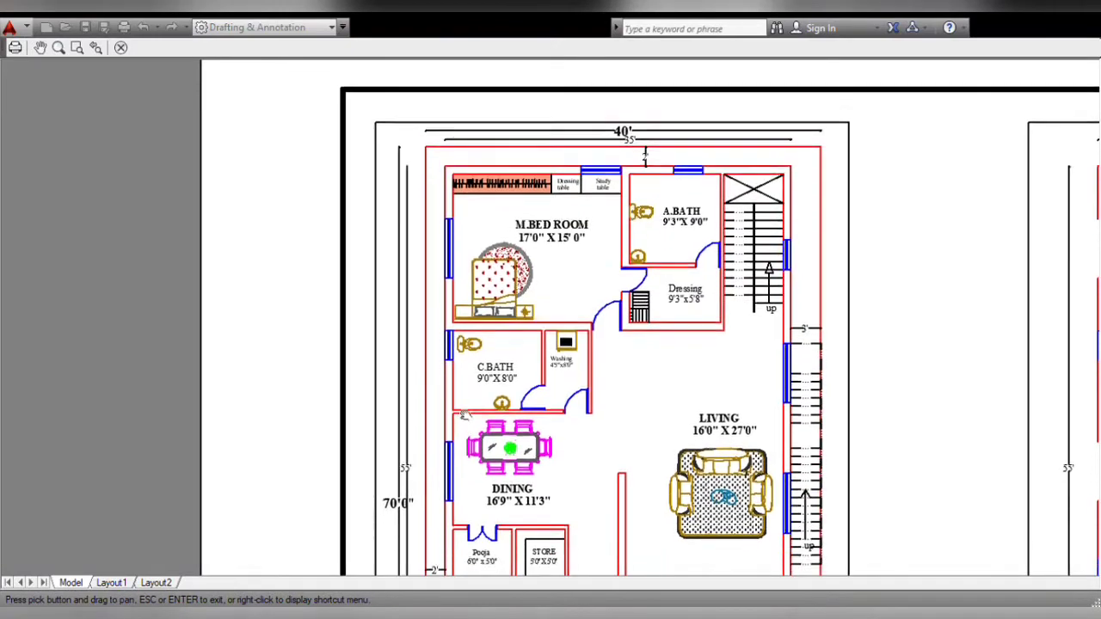
Pan to the kitchen and utility area and zoom around it.
middle_drag(471, 464, 468, 379)
scroll(398, 394, up, 2)
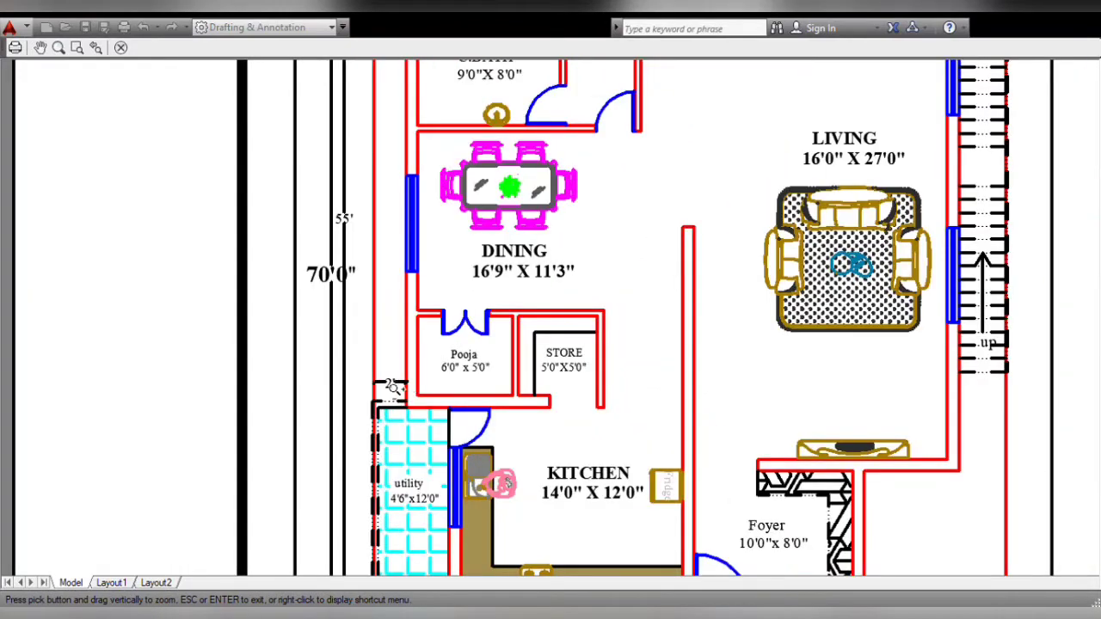
scroll(361, 381, down, 2)
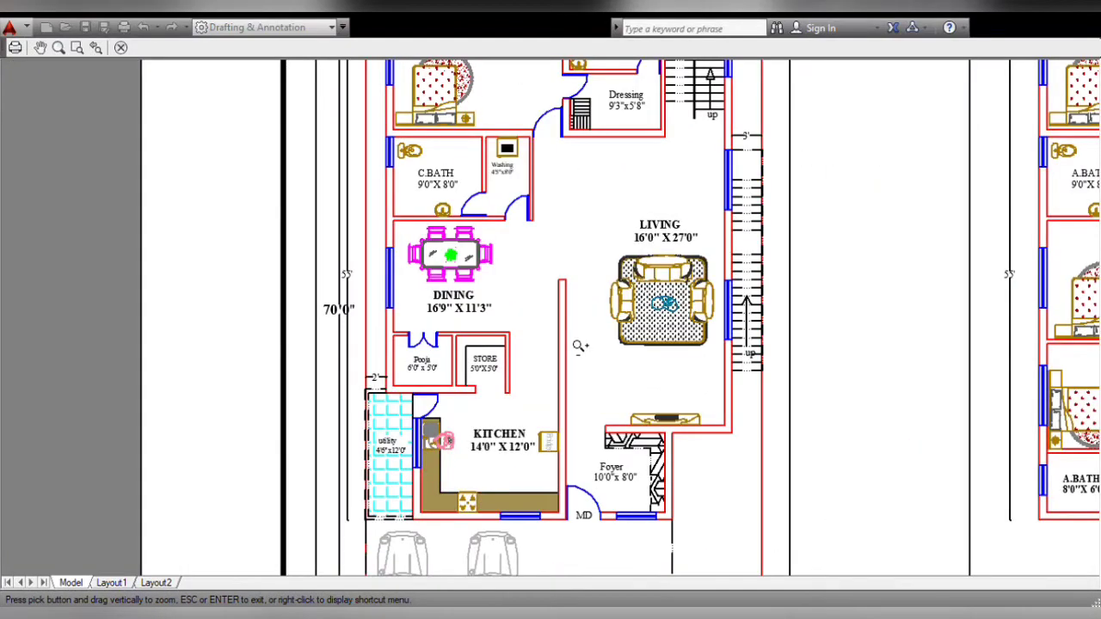
scroll(582, 345, down, 2)
scroll(576, 344, up, 1)
scroll(516, 353, up, 1)
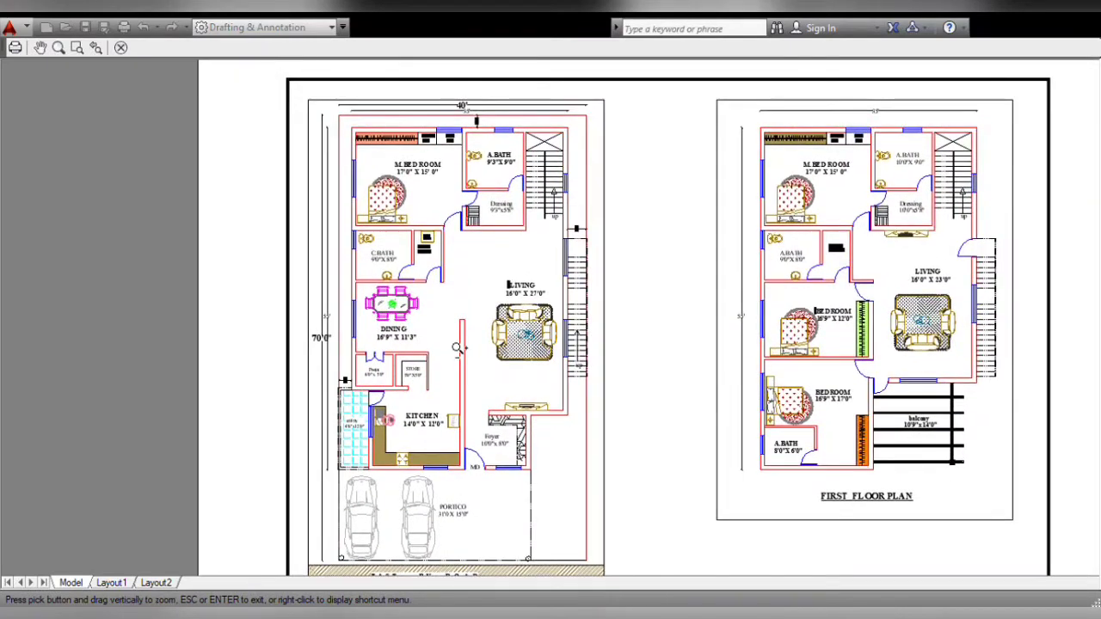
scroll(461, 358, up, 2)
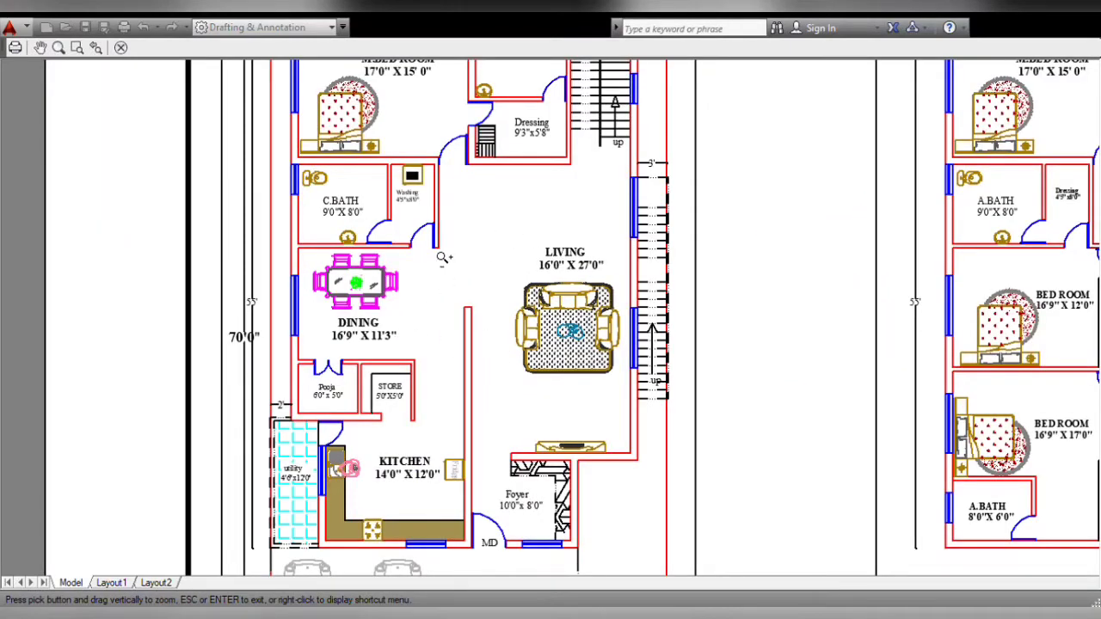
scroll(443, 257, down, 3)
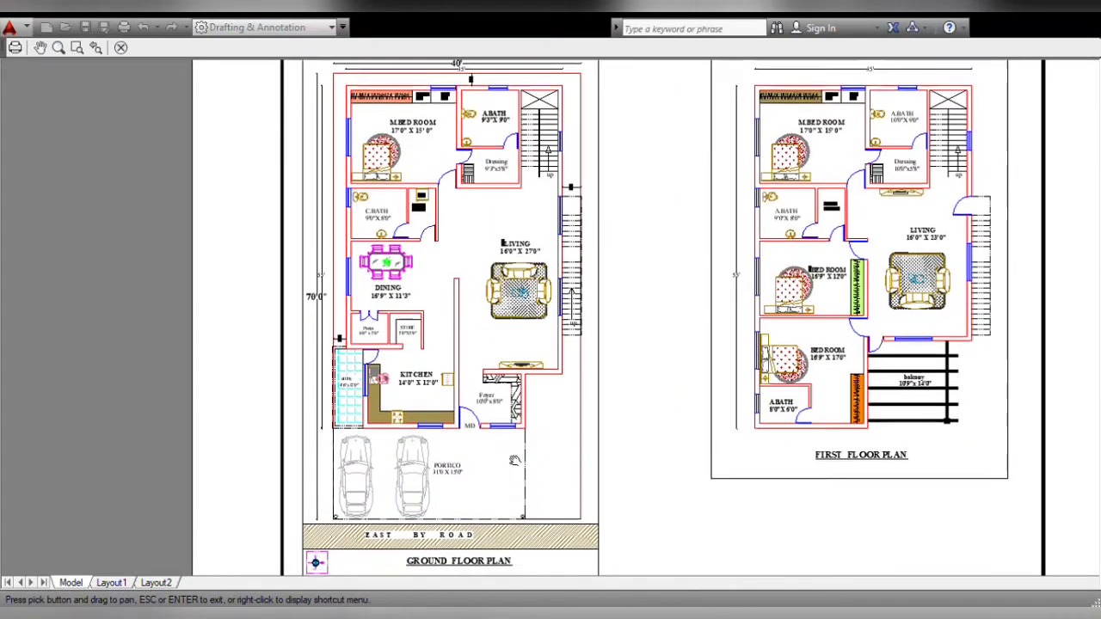
Frame the whole ground floor plan beside the FIRST FLOOR PLAN.
middle_drag(528, 490, 471, 381)
mouse_move(472, 381)
mouse_down()
mouse_move(418, 492)
mouse_move(411, 476)
mouse_move(385, 505)
mouse_up()
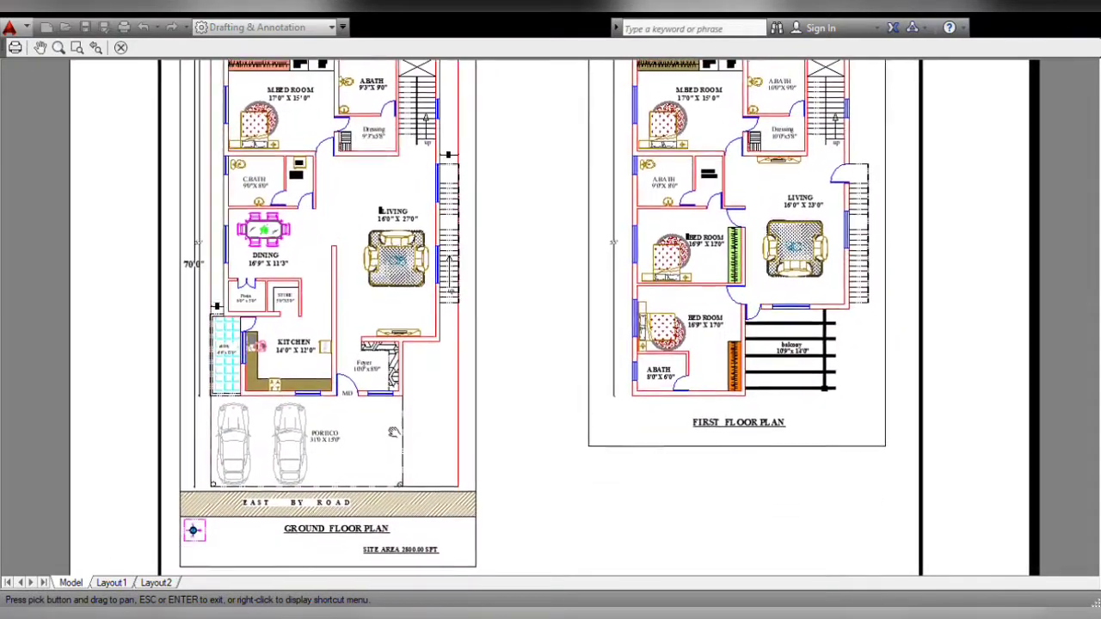
drag(385, 505, 372, 489)
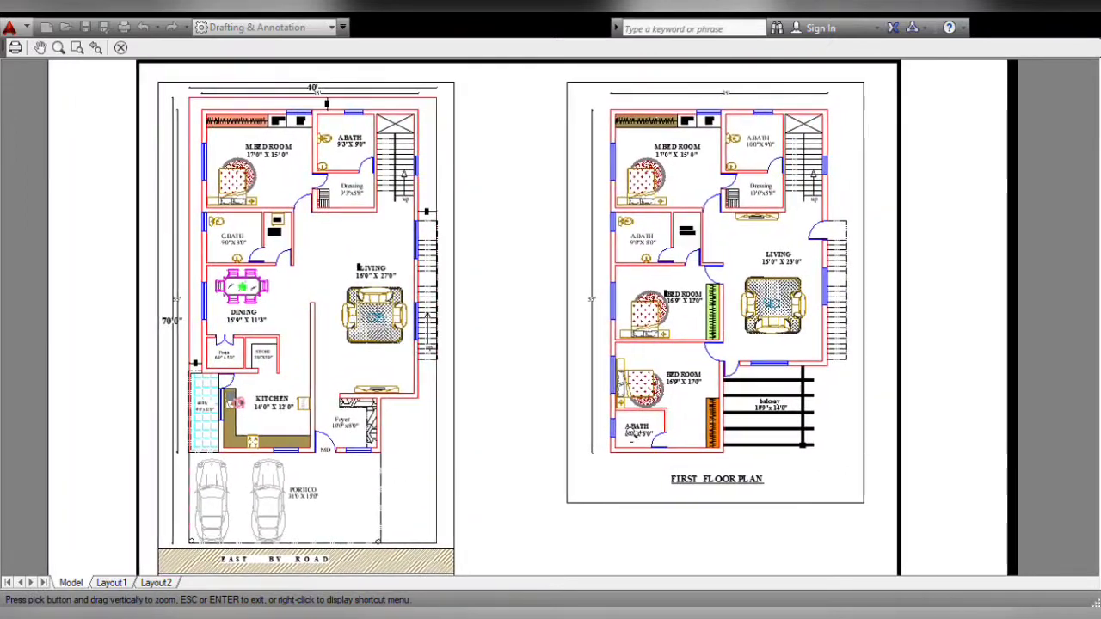
Zoom into the first floor plan and pan between the master bedroom and living room.
scroll(808, 329, up, 2)
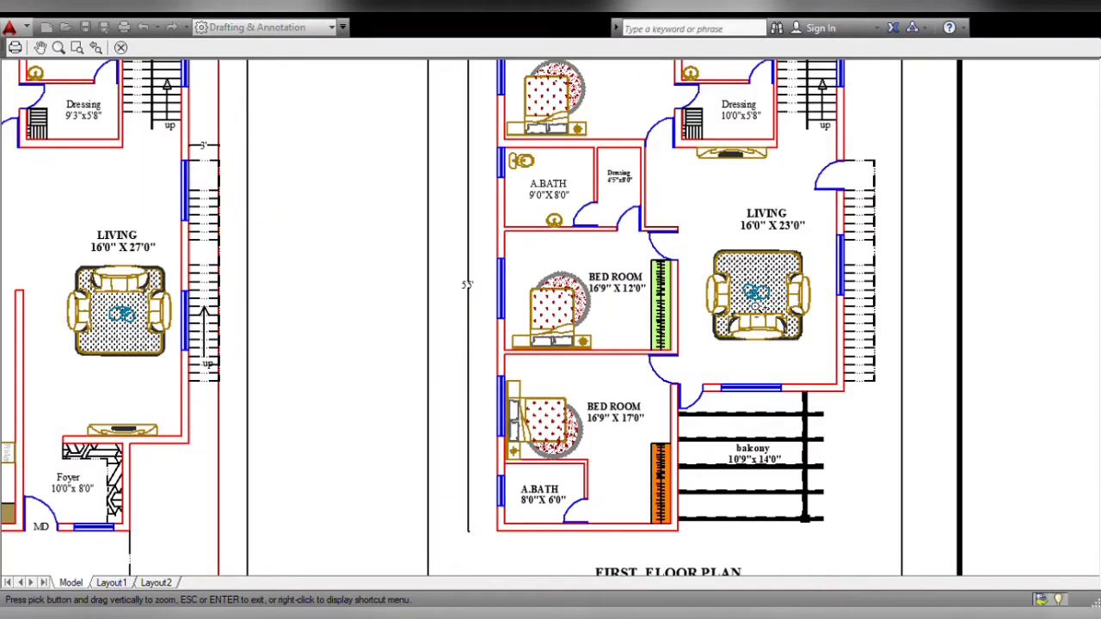
scroll(759, 307, up, 2)
middle_drag(683, 301, 646, 607)
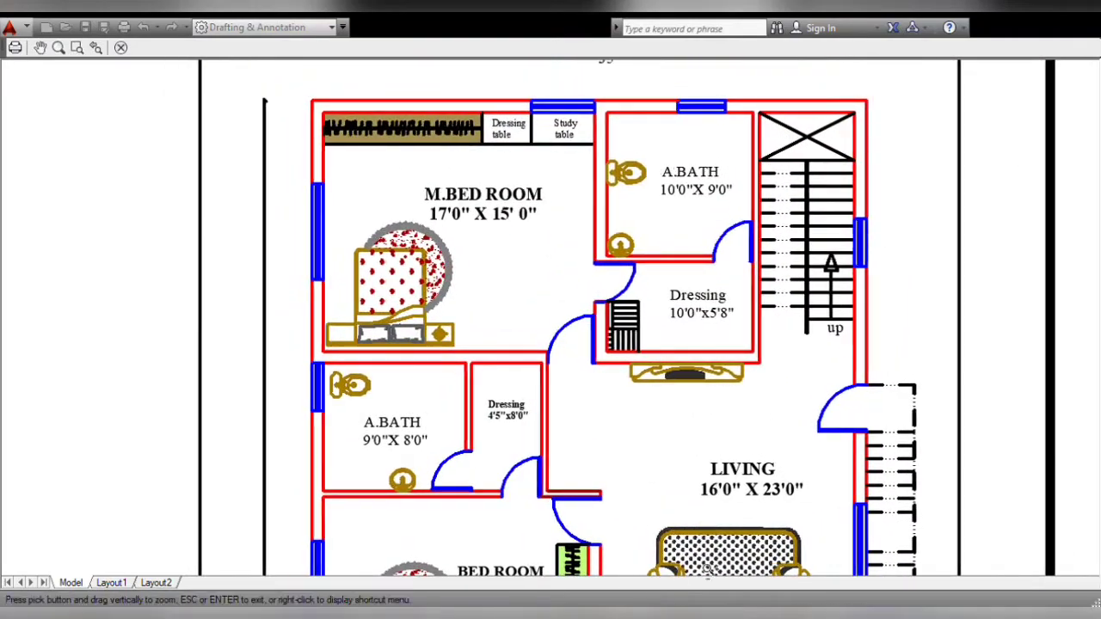
middle_drag(580, 521, 623, 197)
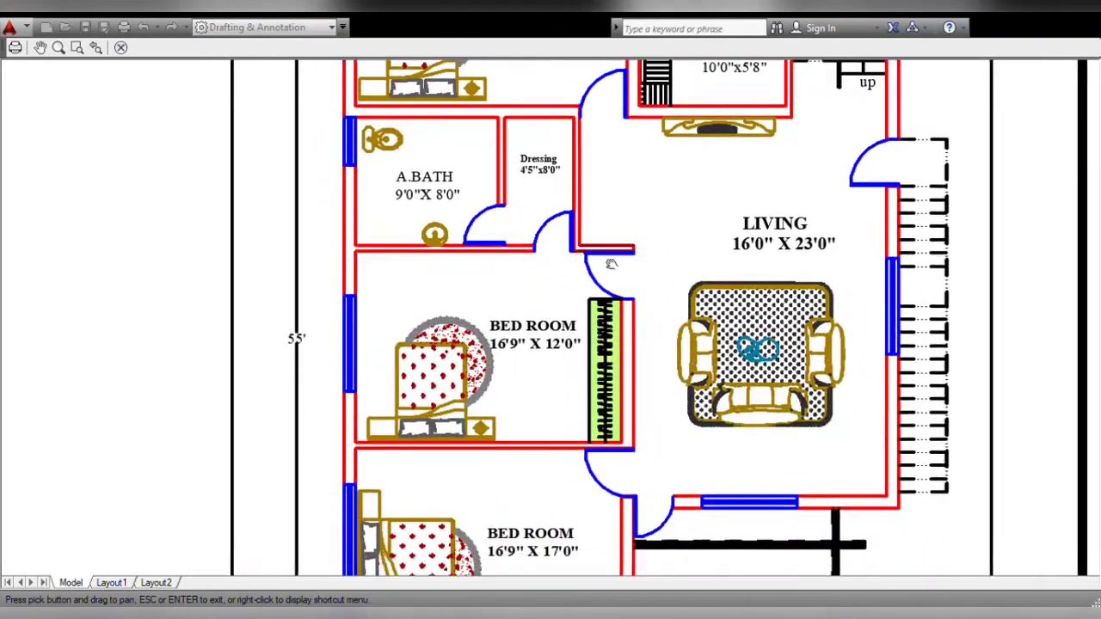
drag(623, 197, 617, 533)
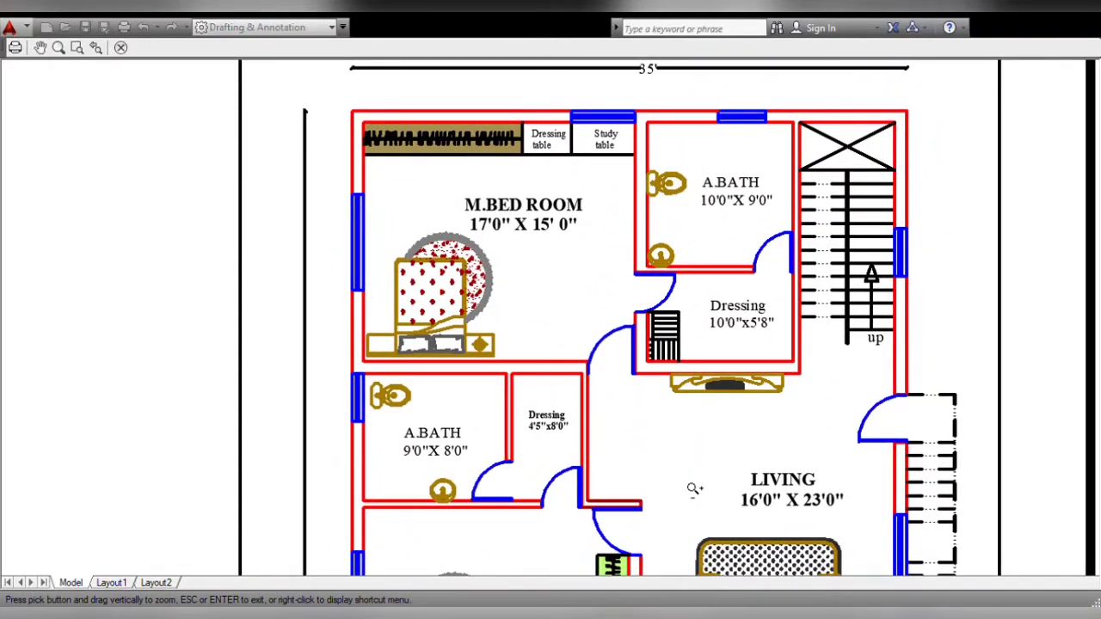
middle_drag(695, 489, 672, 292)
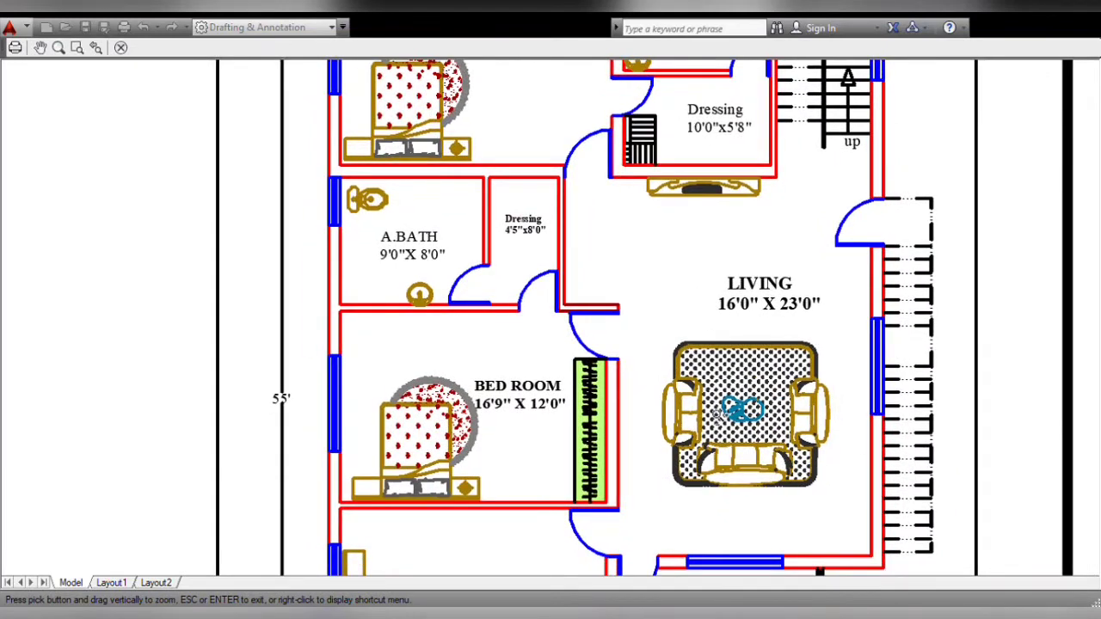
Close in on the 17'0" X 15'0" master bedroom, its dressing and study tables, and 10'0"X9'0" A.BATH.
scroll(764, 324, up, 2)
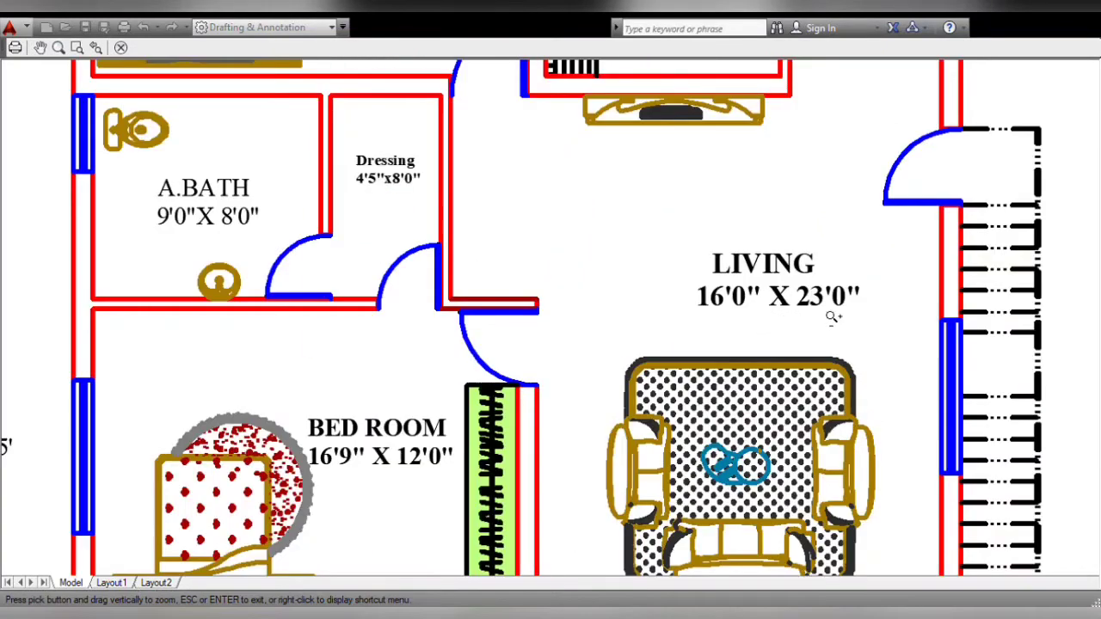
scroll(795, 315, down, 2)
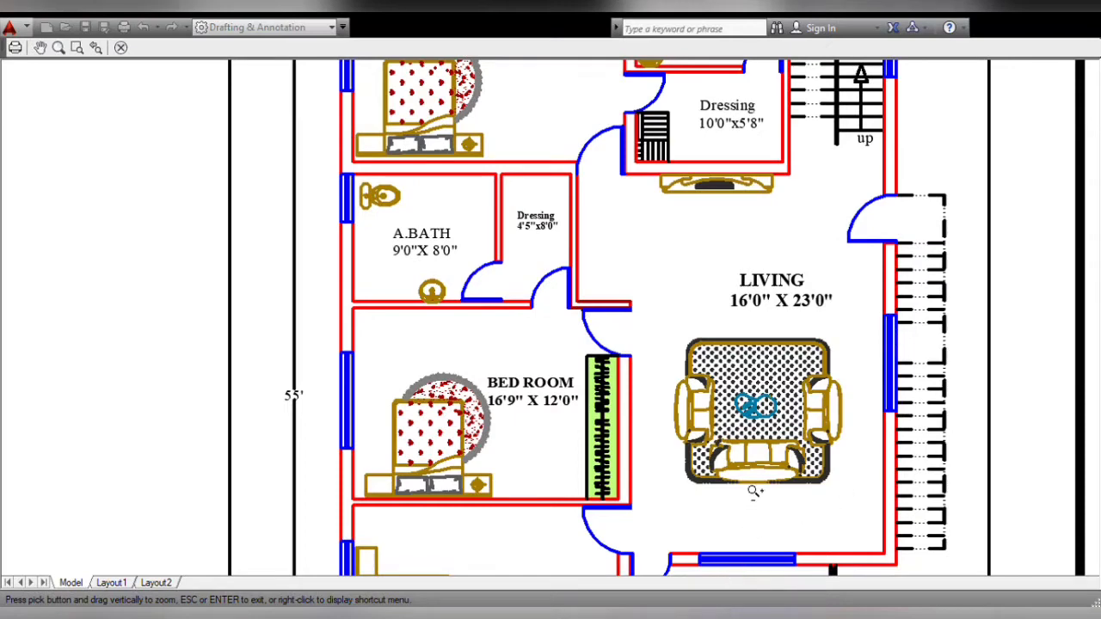
middle_drag(649, 205, 643, 430)
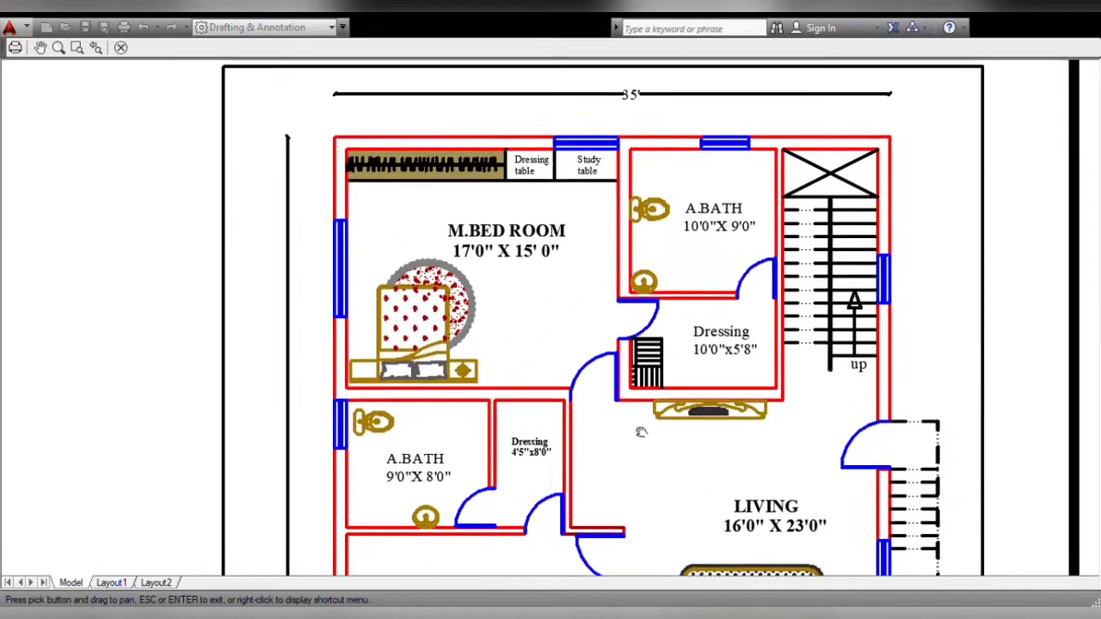
drag(526, 254, 504, 204)
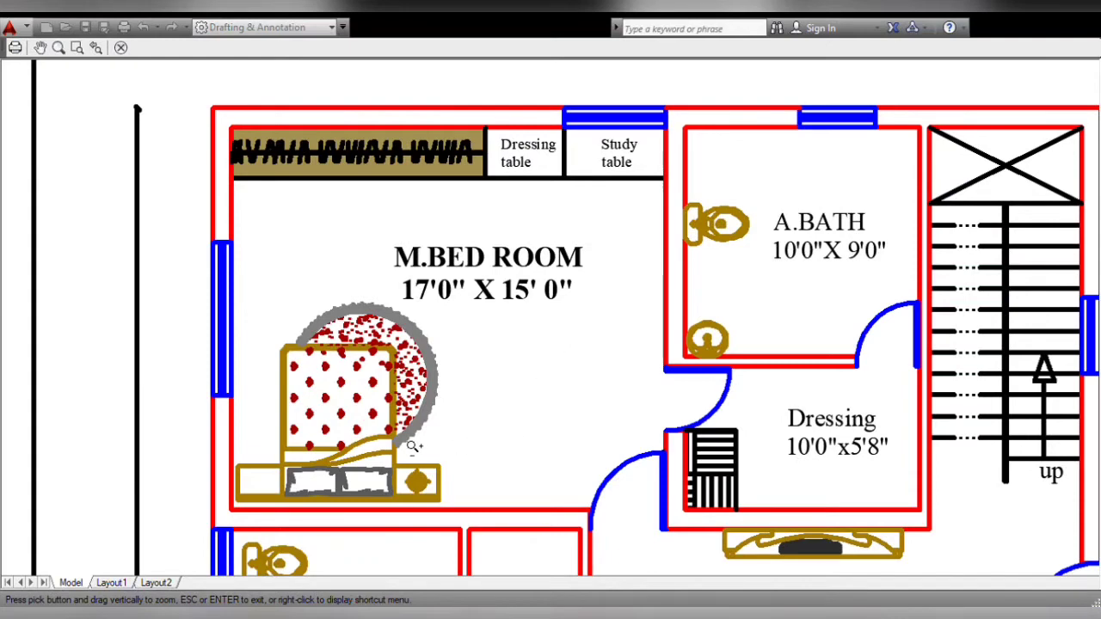
scroll(402, 441, down, 1)
scroll(768, 361, up, 1)
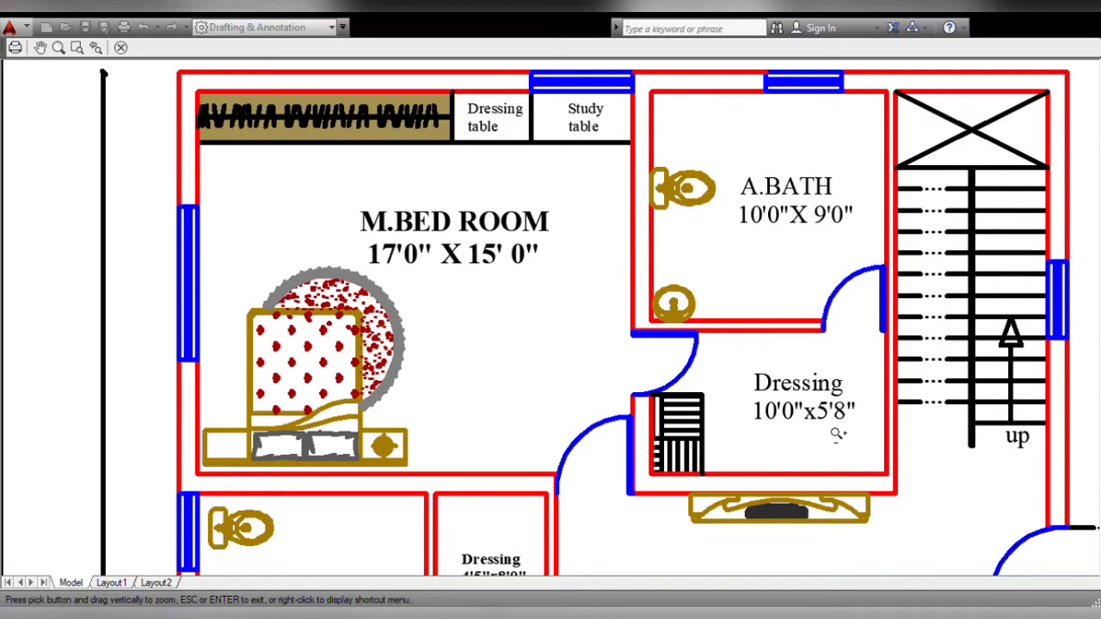
drag(564, 347, 575, 377)
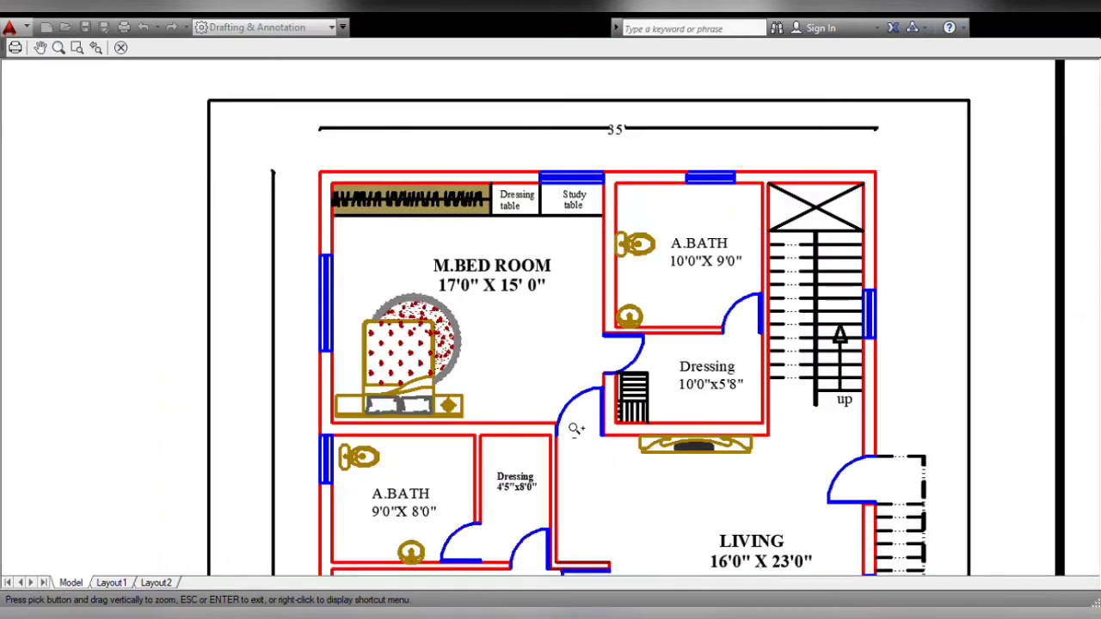
middle_drag(575, 428, 576, 193)
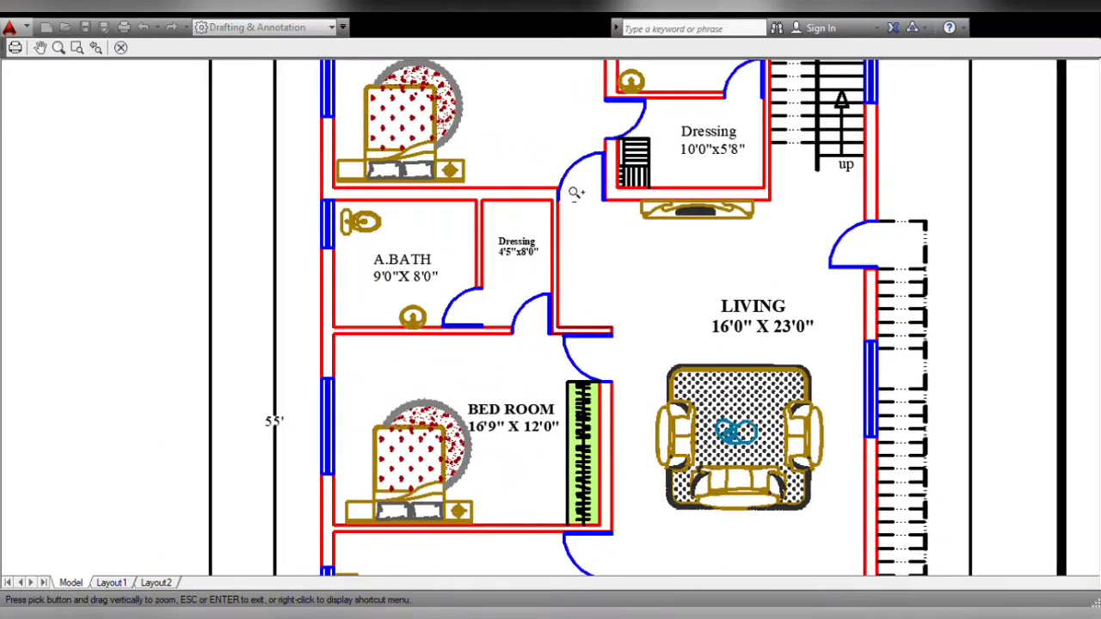
scroll(489, 433, up, 2)
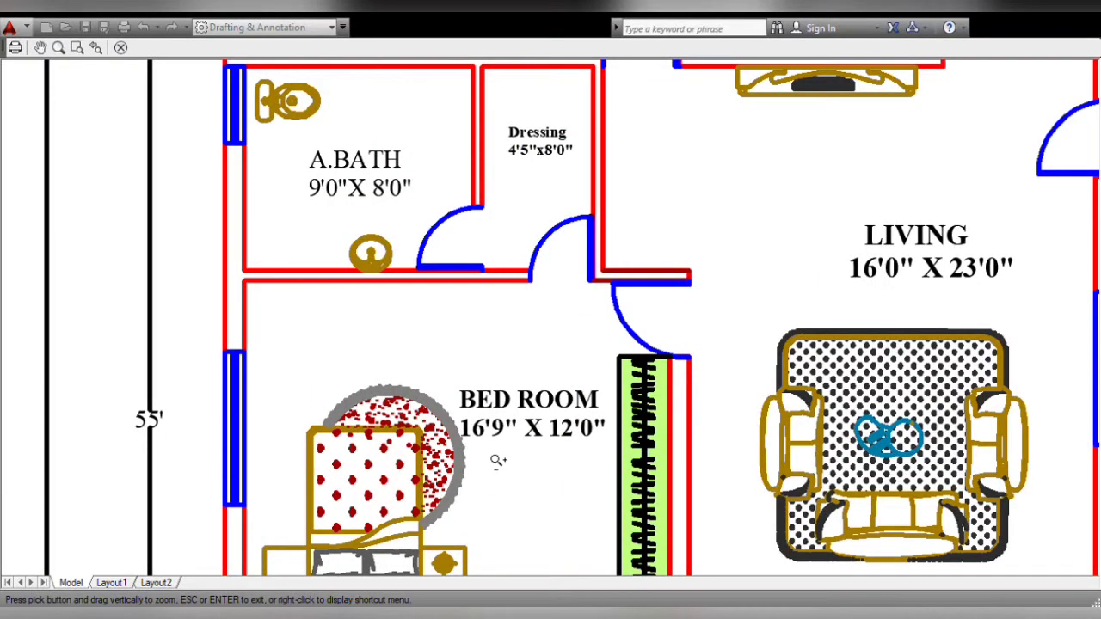
scroll(526, 397, down, 2)
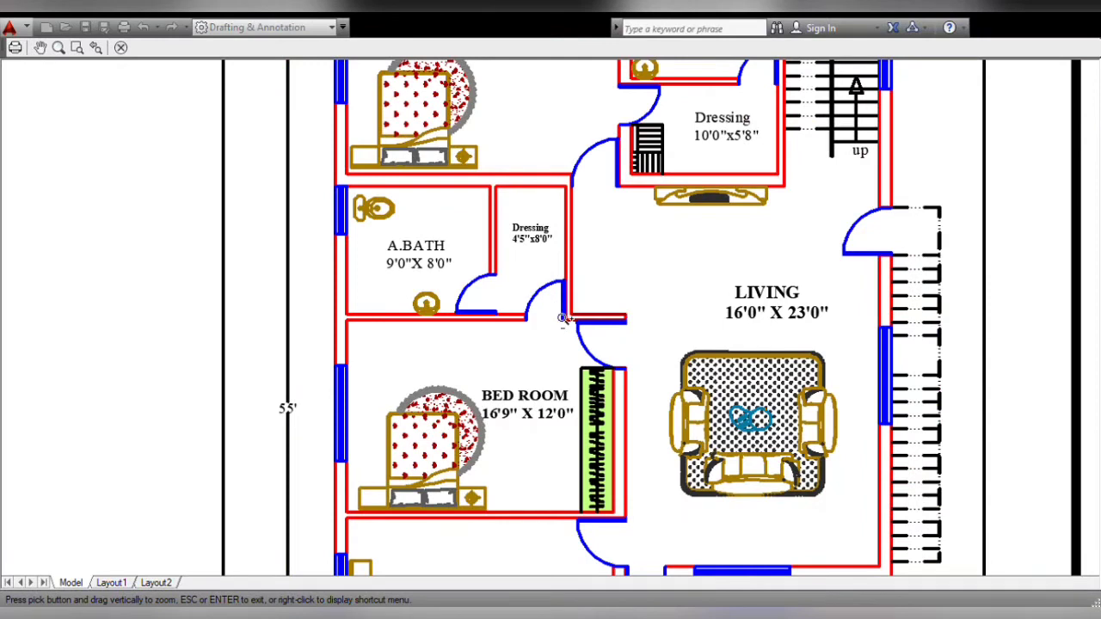
scroll(534, 292, up, 2)
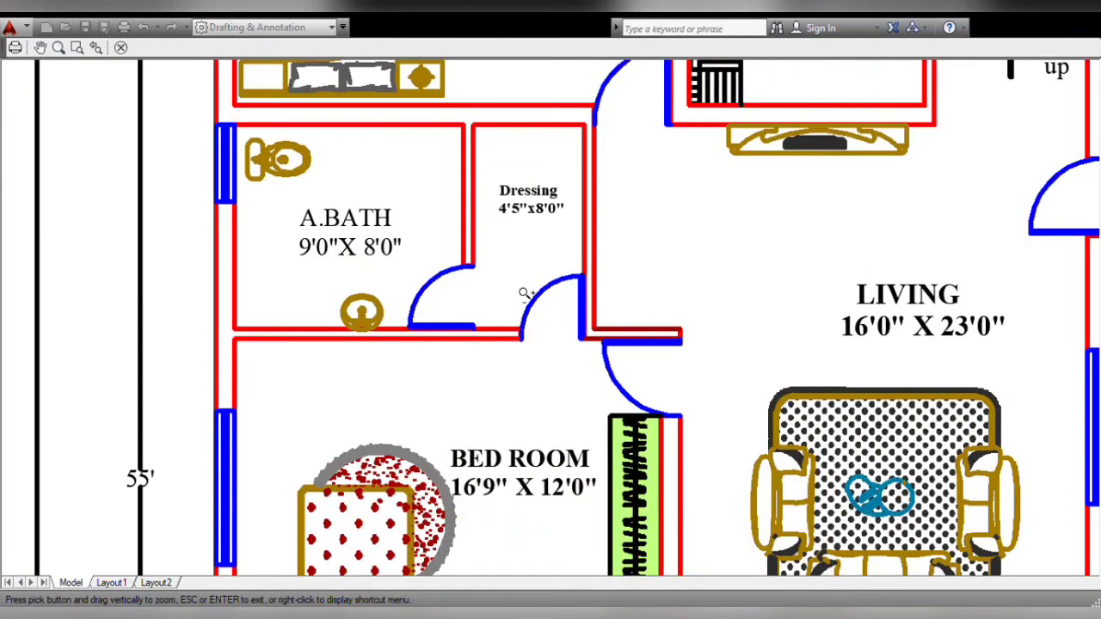
scroll(324, 247, up, 2)
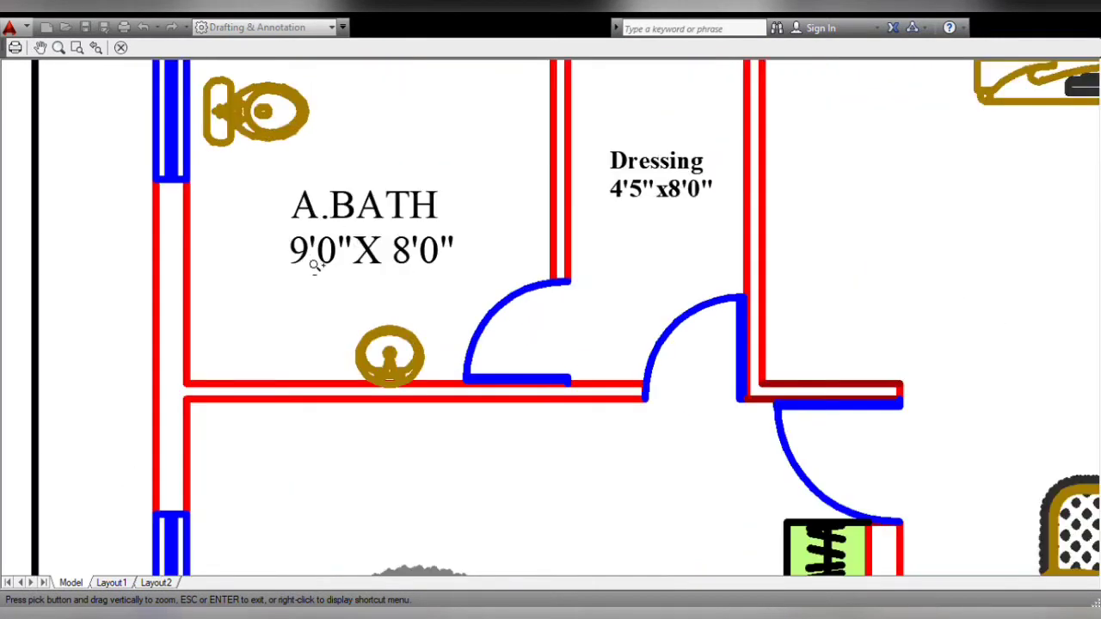
scroll(385, 275, down, 2)
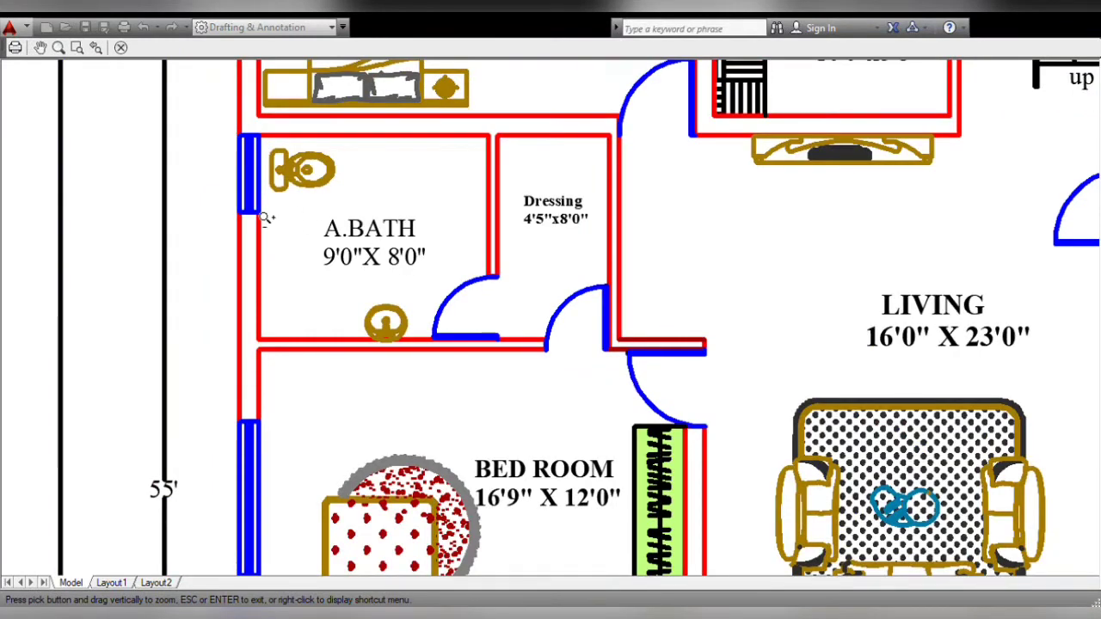
scroll(585, 207, up, 2)
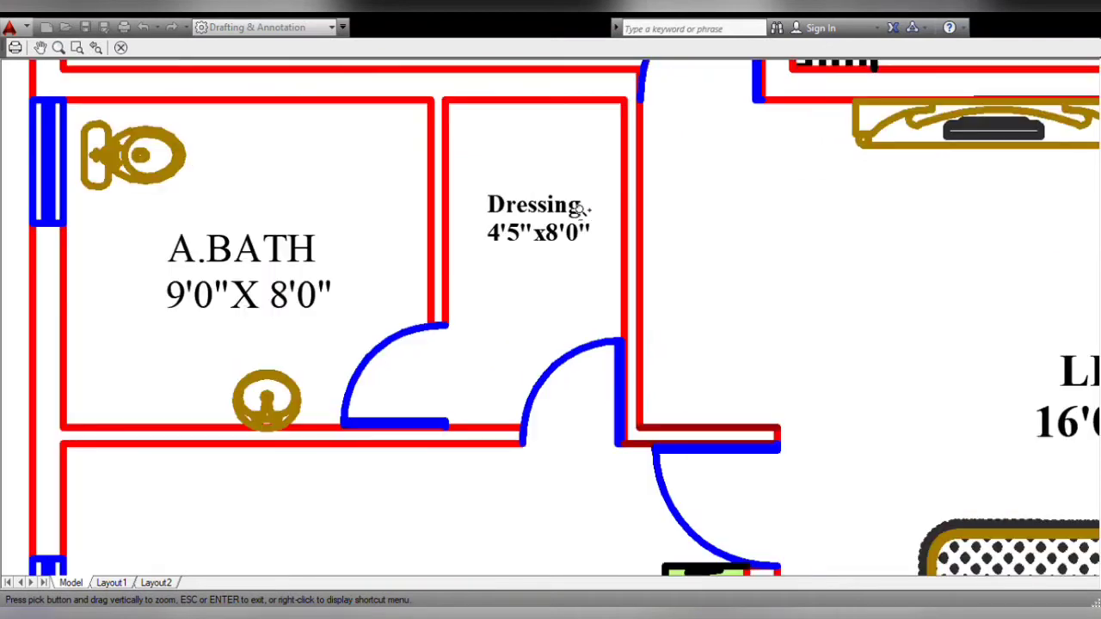
scroll(492, 267, down, 4)
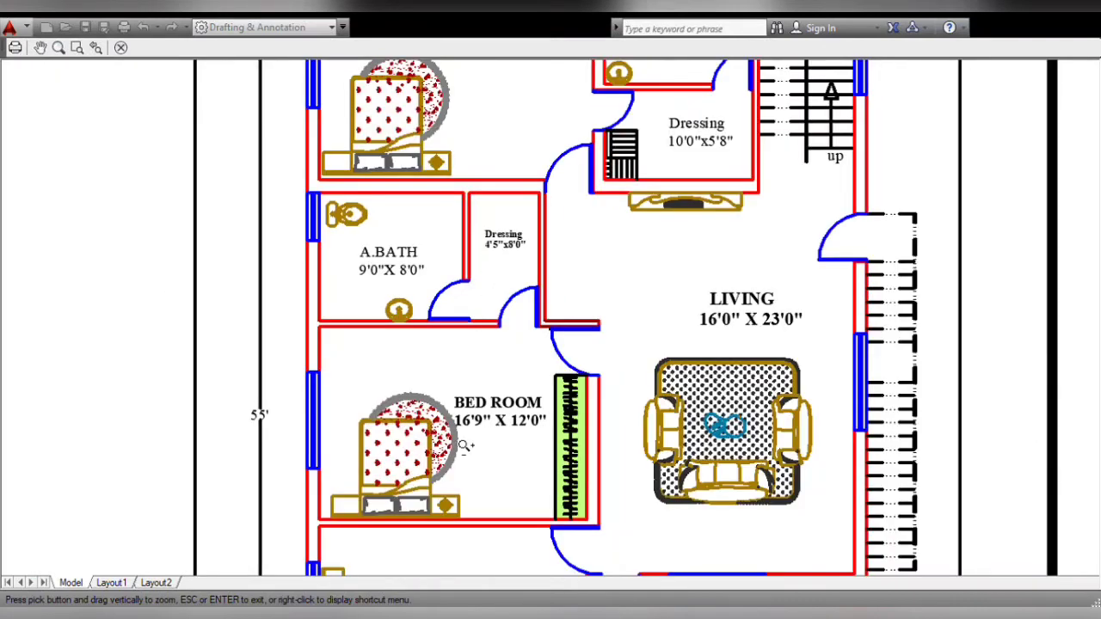
middle_drag(467, 443, 465, 387)
drag(464, 385, 456, 261)
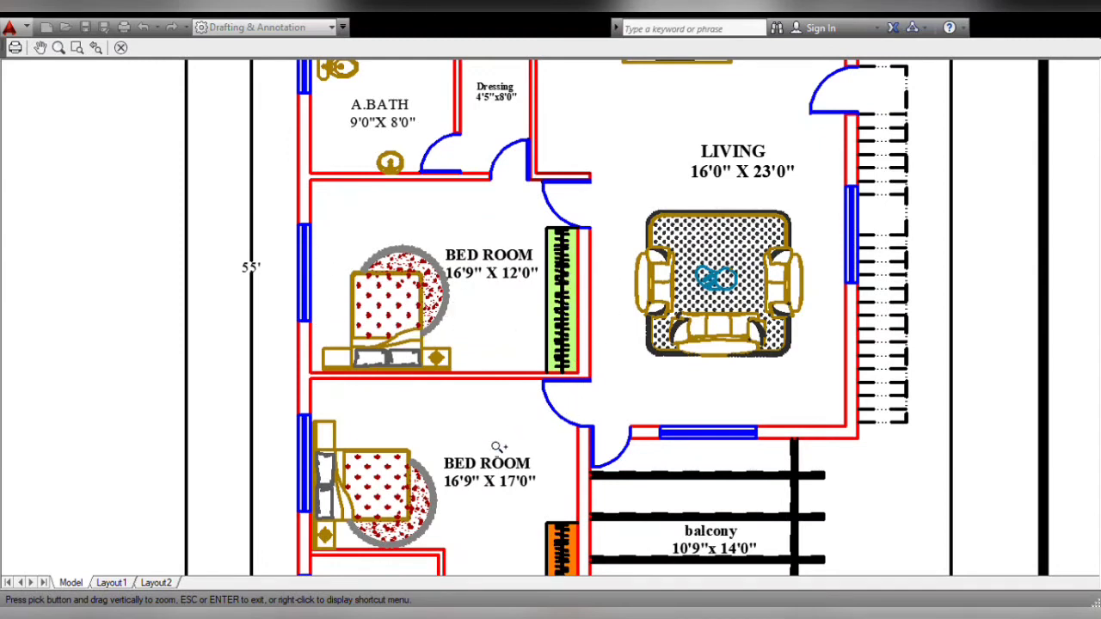
scroll(499, 448, down, 2)
middle_drag(455, 459, 438, 256)
scroll(441, 258, up, 4)
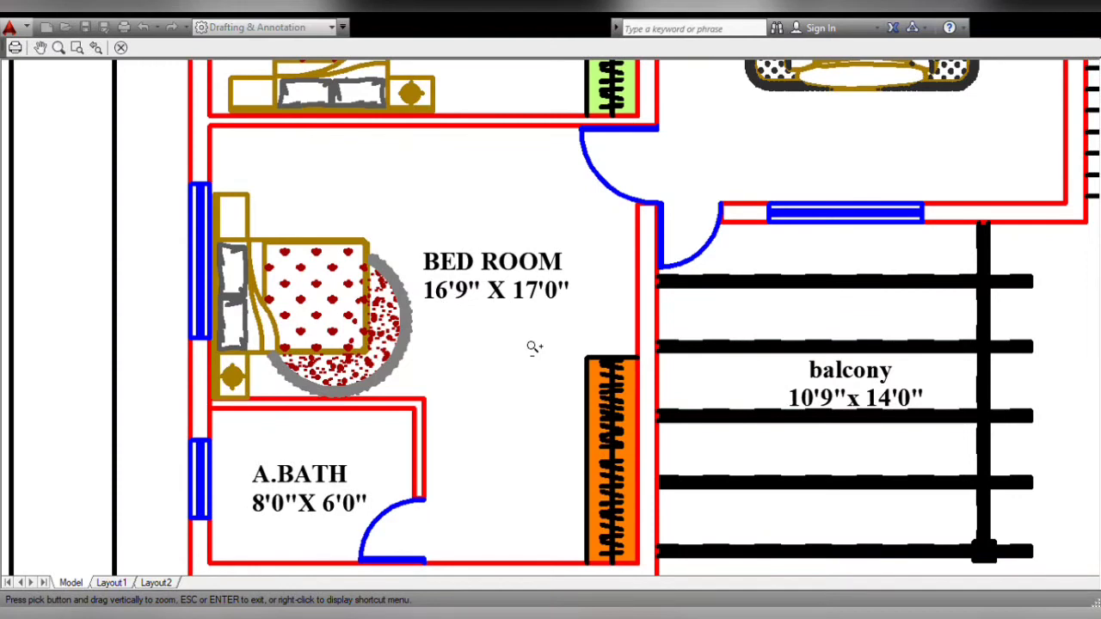
middle_drag(488, 418, 484, 369)
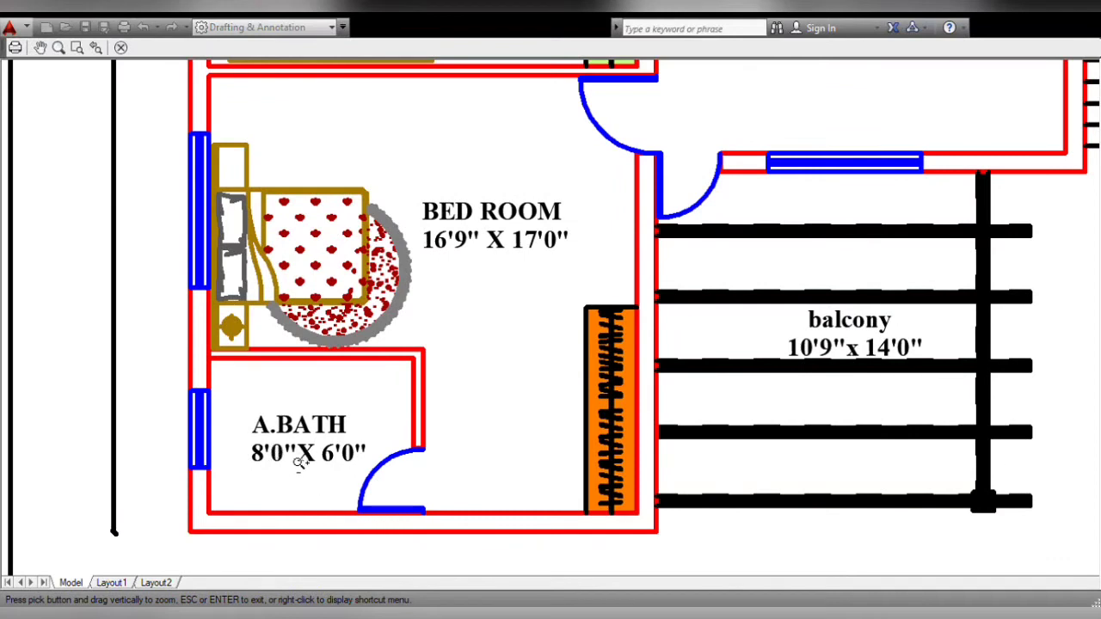
scroll(296, 469, up, 1)
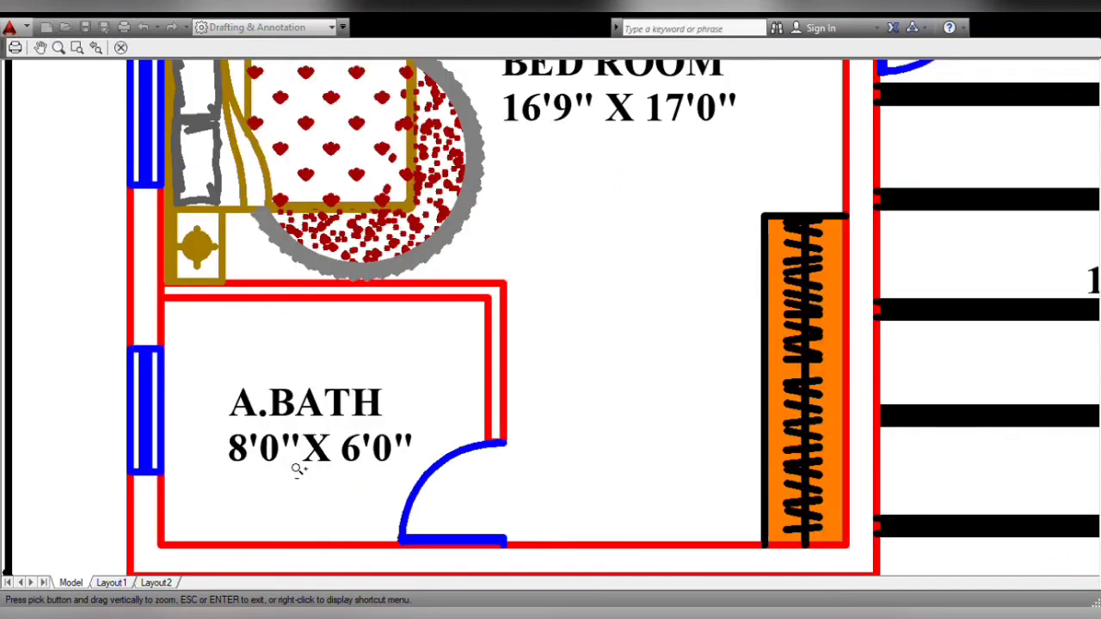
scroll(372, 461, down, 1)
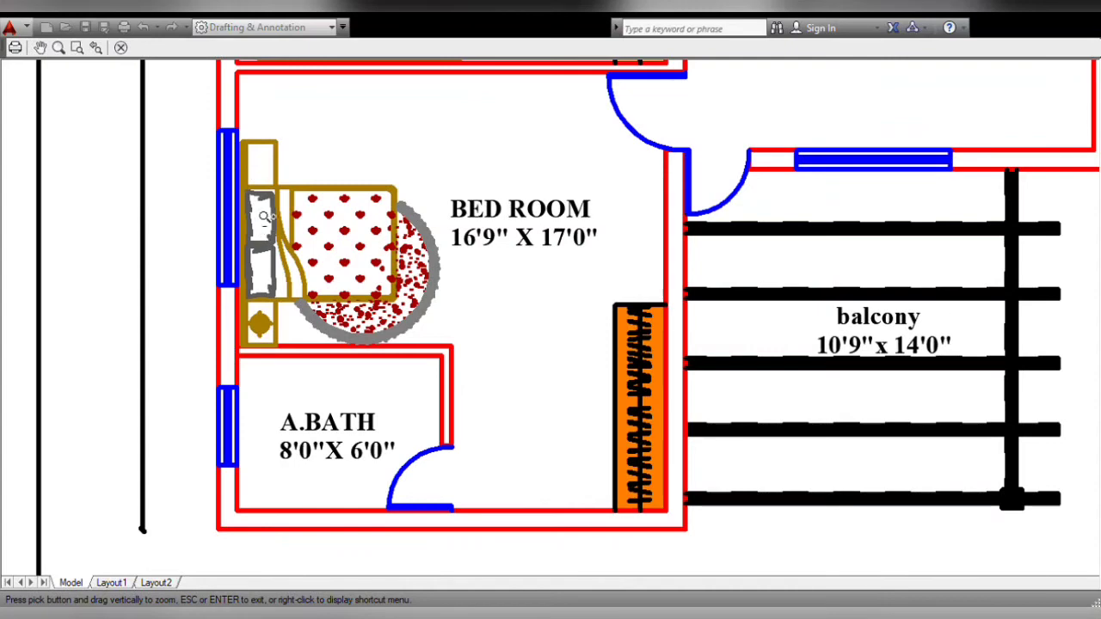
scroll(241, 222, down, 1)
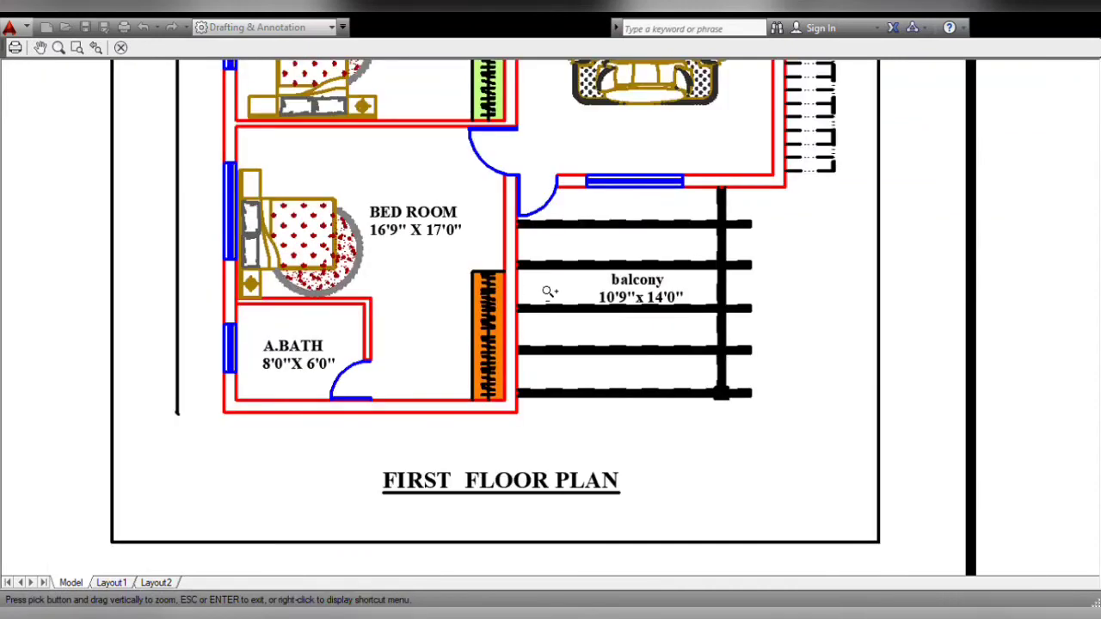
scroll(550, 290, down, 1)
middle_drag(581, 293, 566, 391)
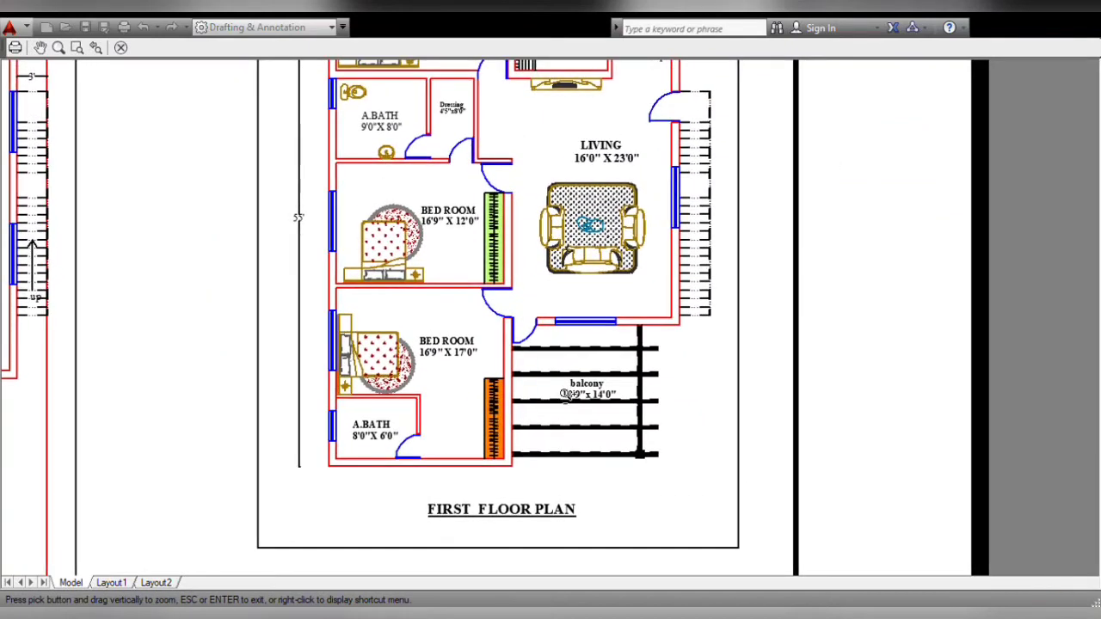
scroll(516, 327, up, 2)
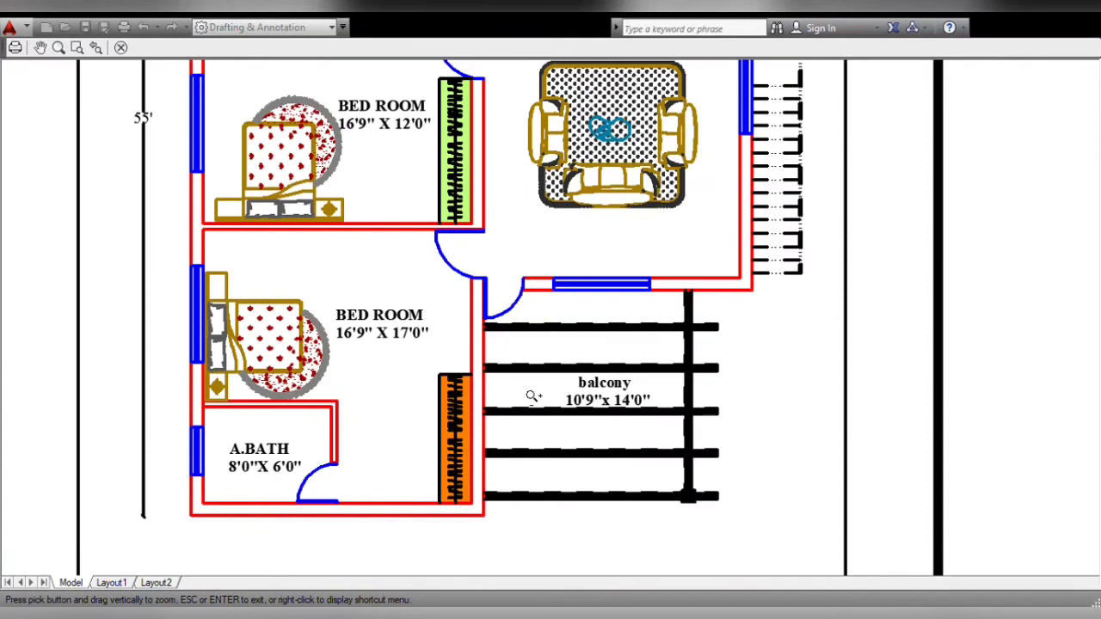
scroll(599, 409, up, 2)
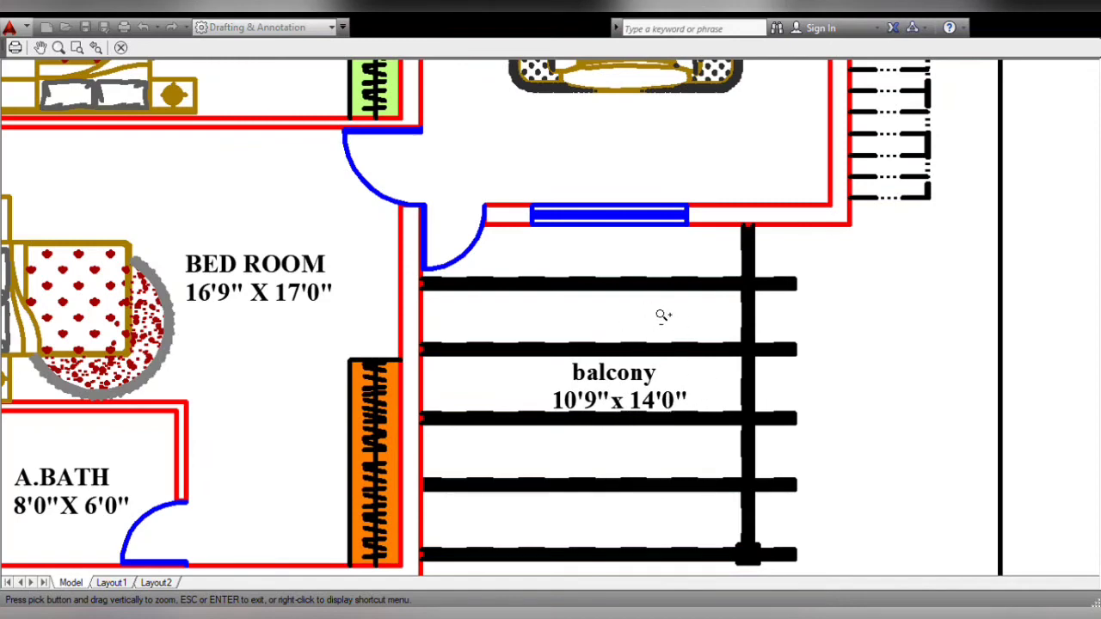
scroll(676, 350, down, 2)
scroll(676, 350, down, 2)
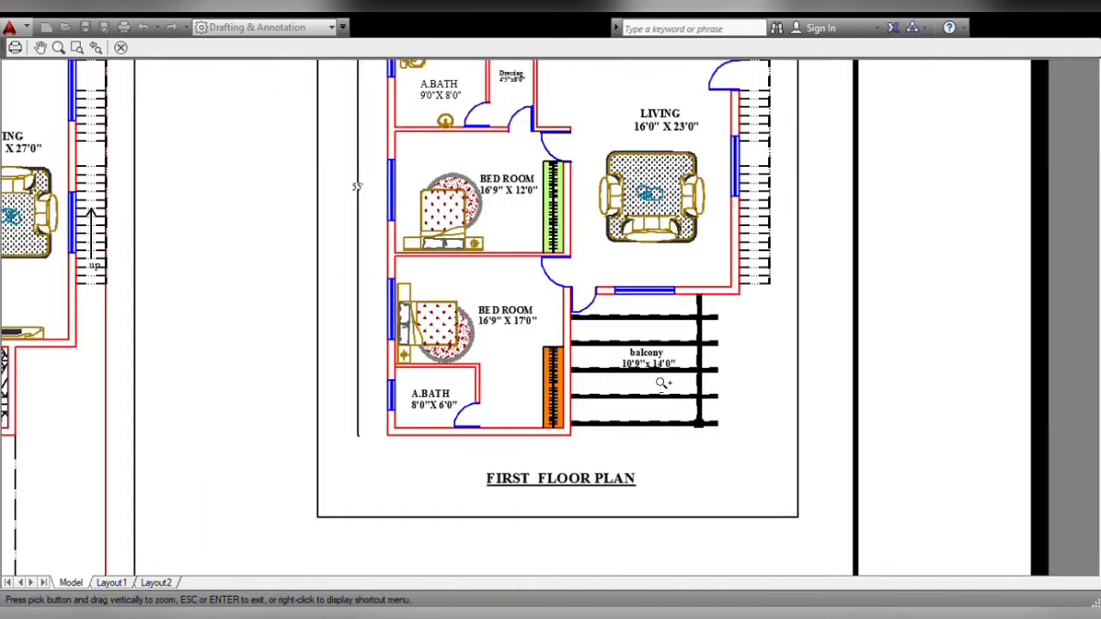
middle_drag(596, 353, 561, 413)
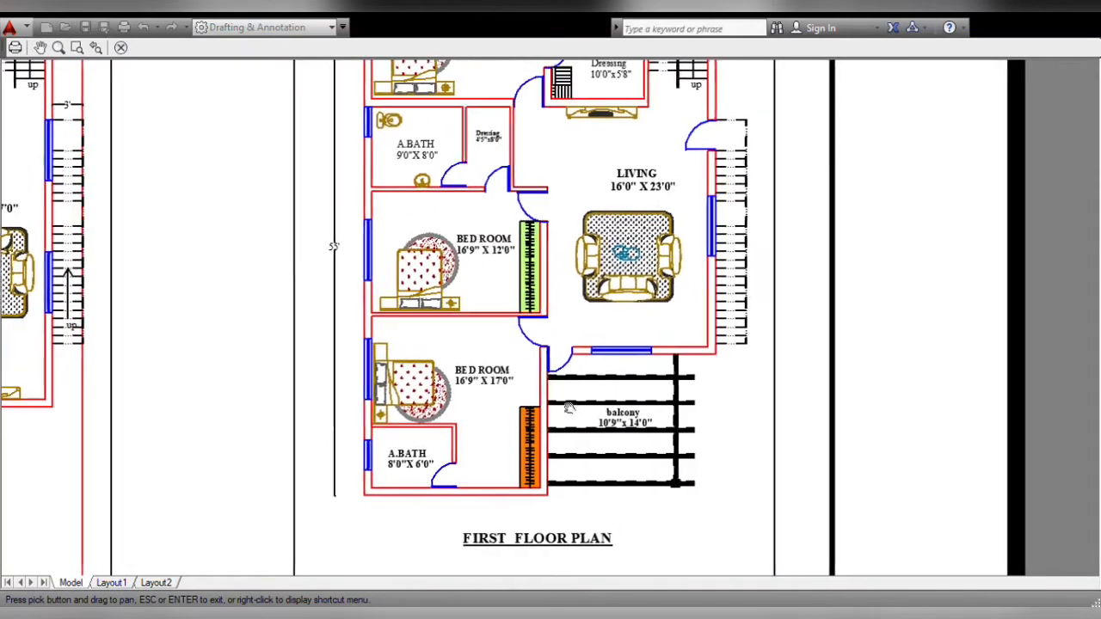
drag(561, 413, 561, 505)
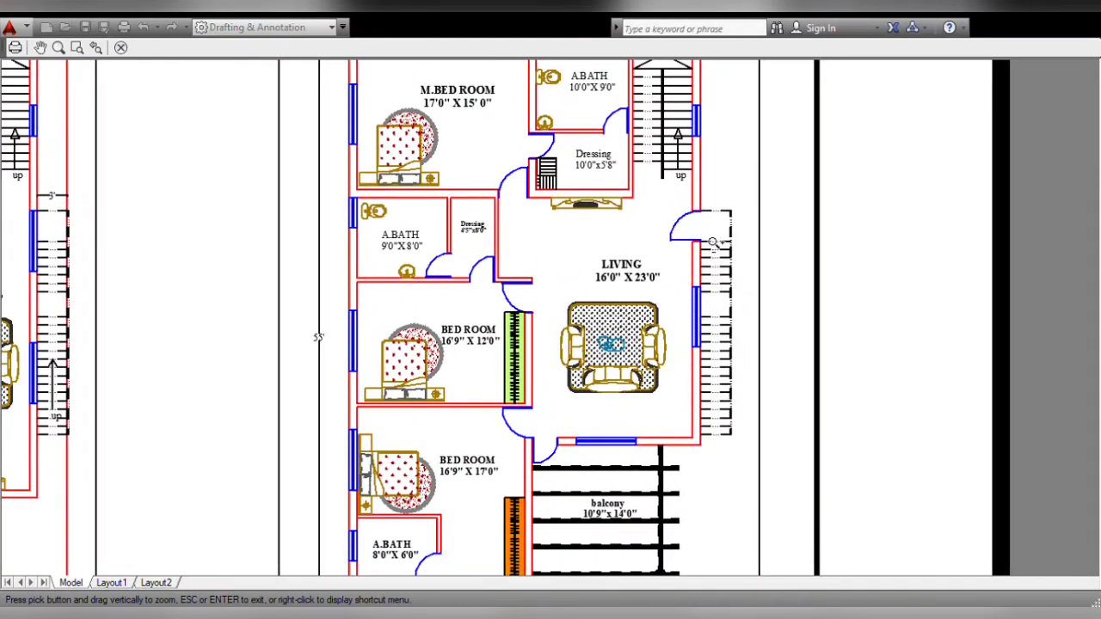
scroll(710, 242, up, 2)
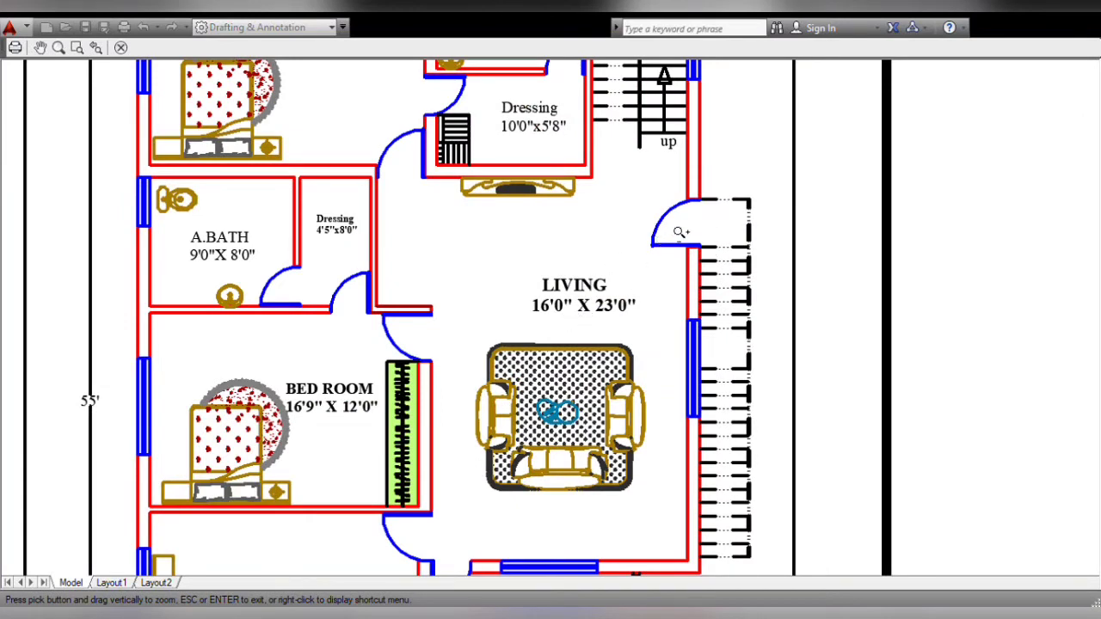
scroll(688, 235, down, 2)
scroll(680, 239, down, 2)
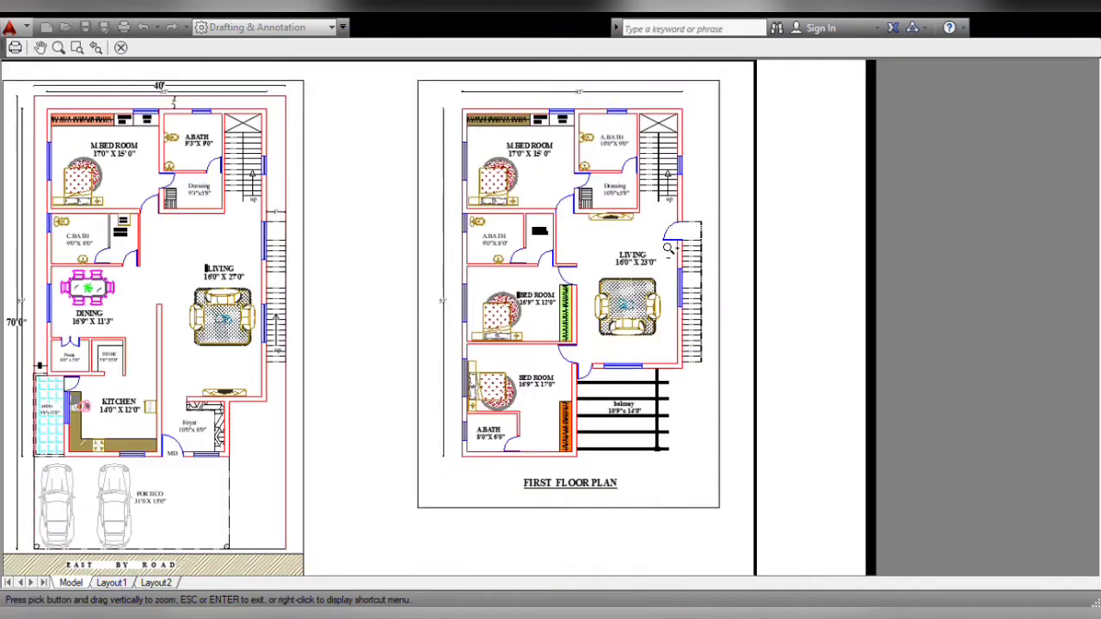
middle_drag(646, 243, 648, 258)
drag(647, 258, 672, 261)
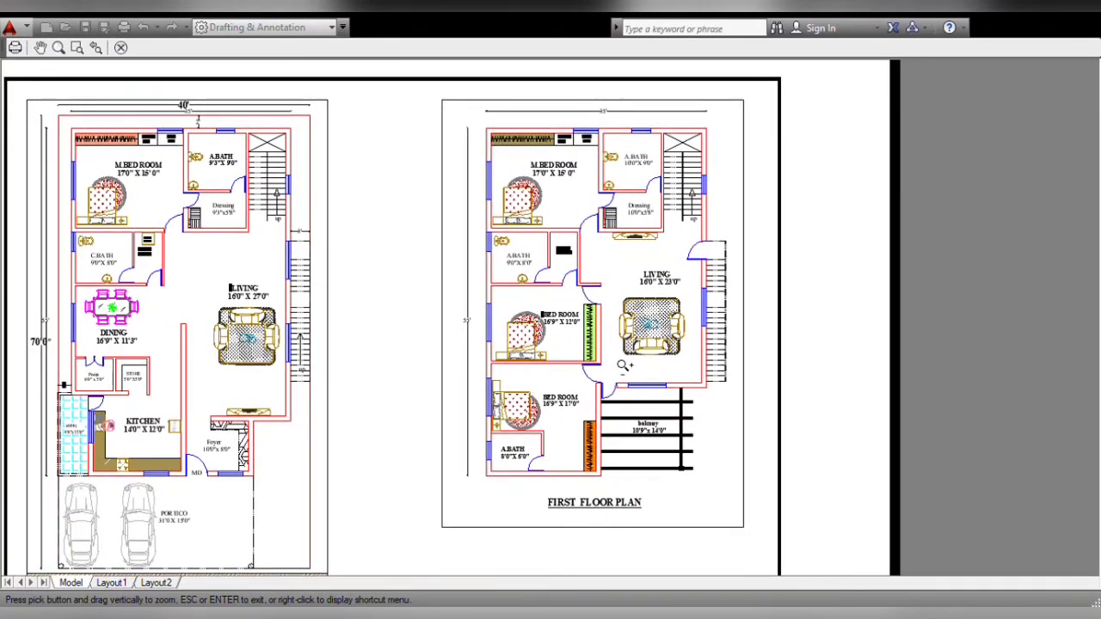
scroll(561, 281, up, 3)
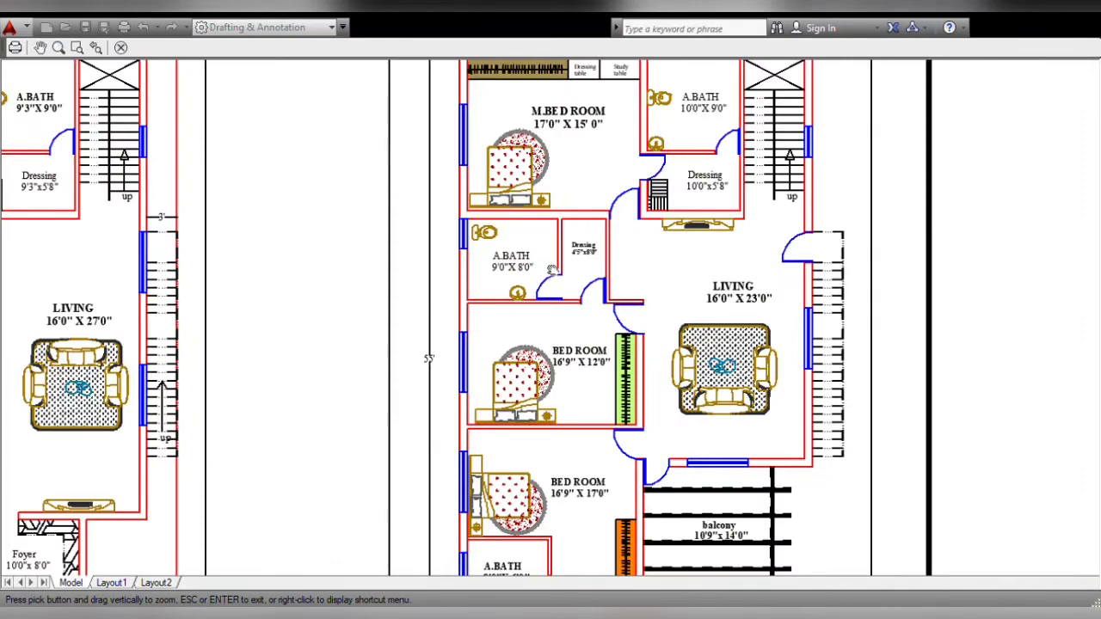
drag(561, 280, 525, 325)
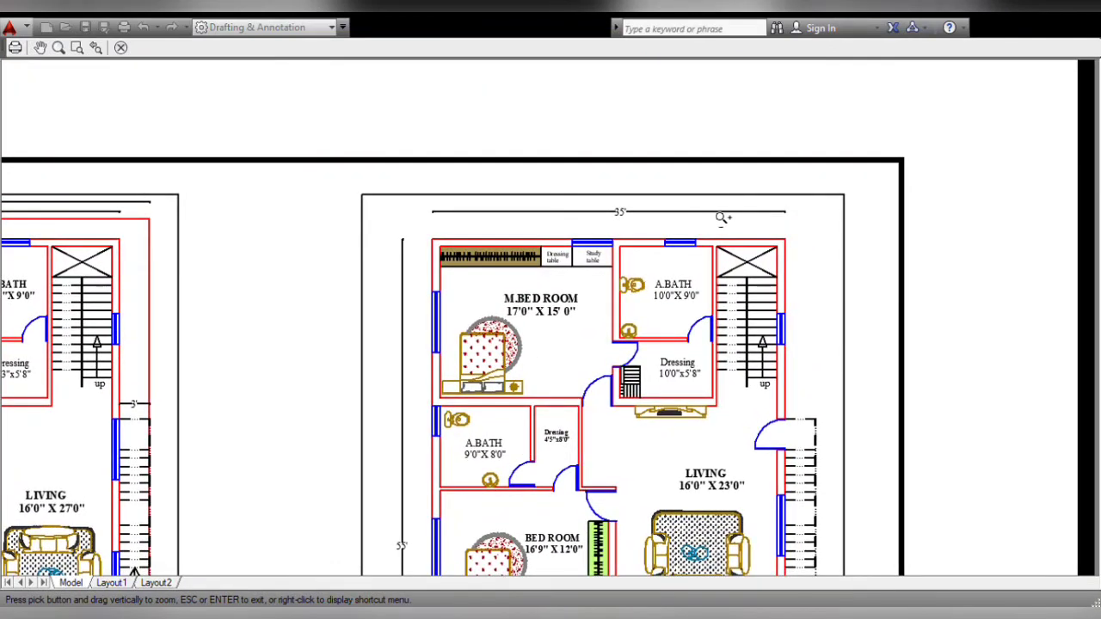
scroll(565, 211, down, 5)
scroll(520, 331, up, 2)
scroll(472, 321, up, 3)
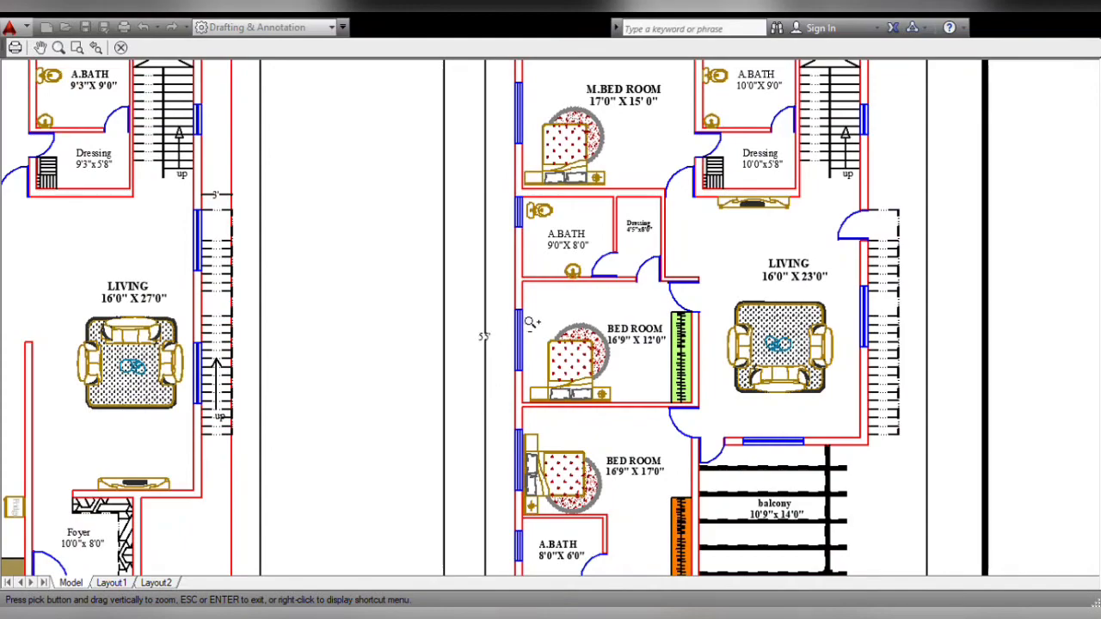
scroll(532, 322, down, 2)
middle_drag(484, 373, 577, 305)
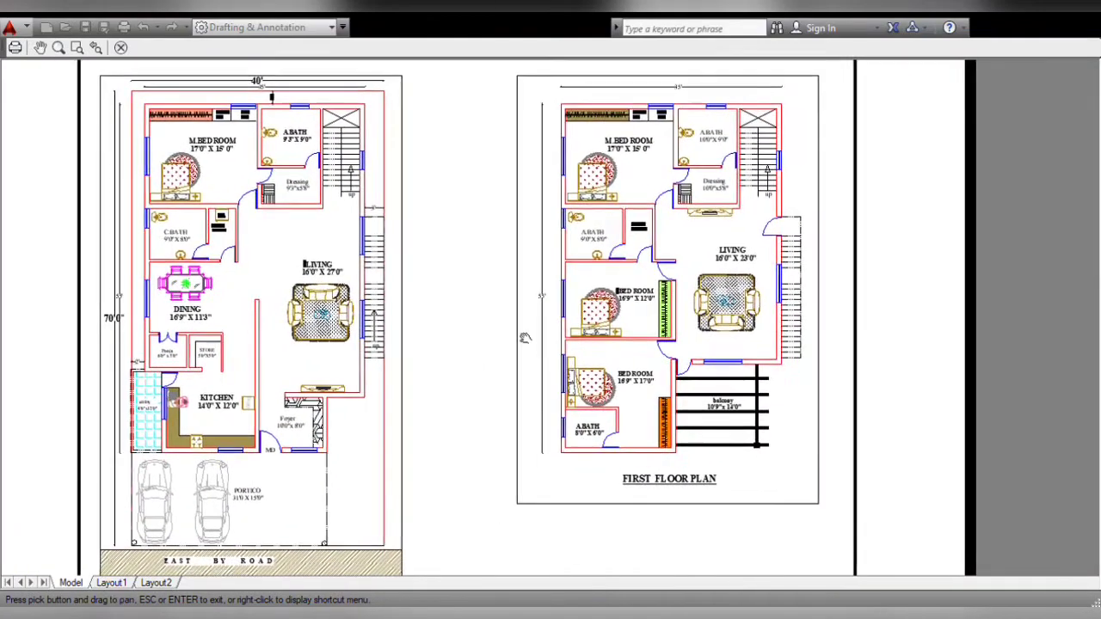
mouse_move(577, 305)
mouse_down()
mouse_move(634, 322)
mouse_move(632, 358)
mouse_up()
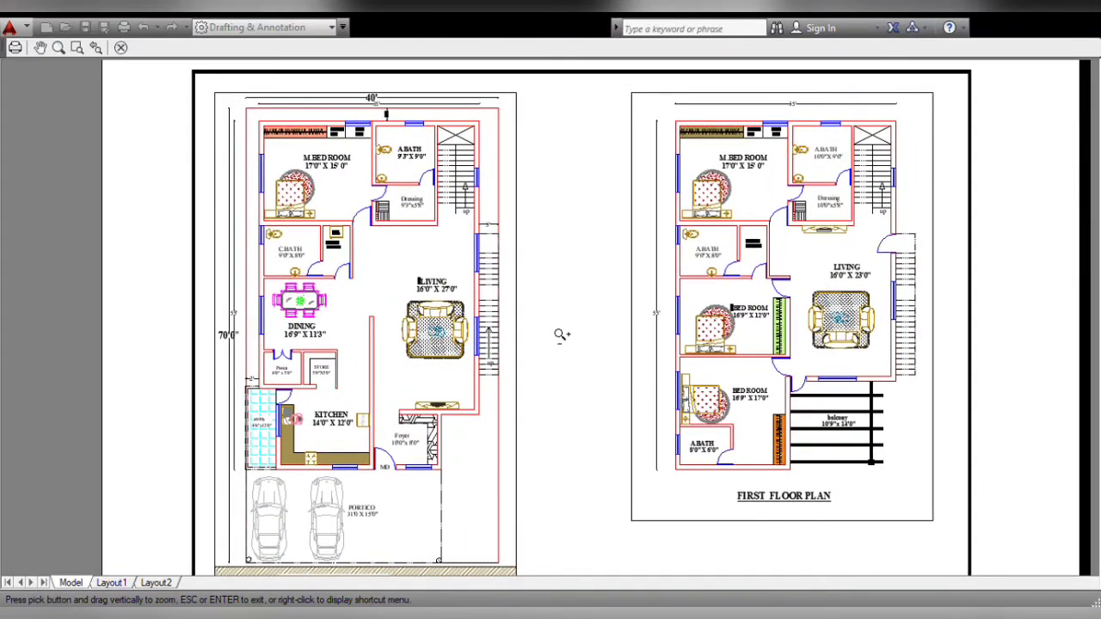
middle_drag(561, 334, 505, 321)
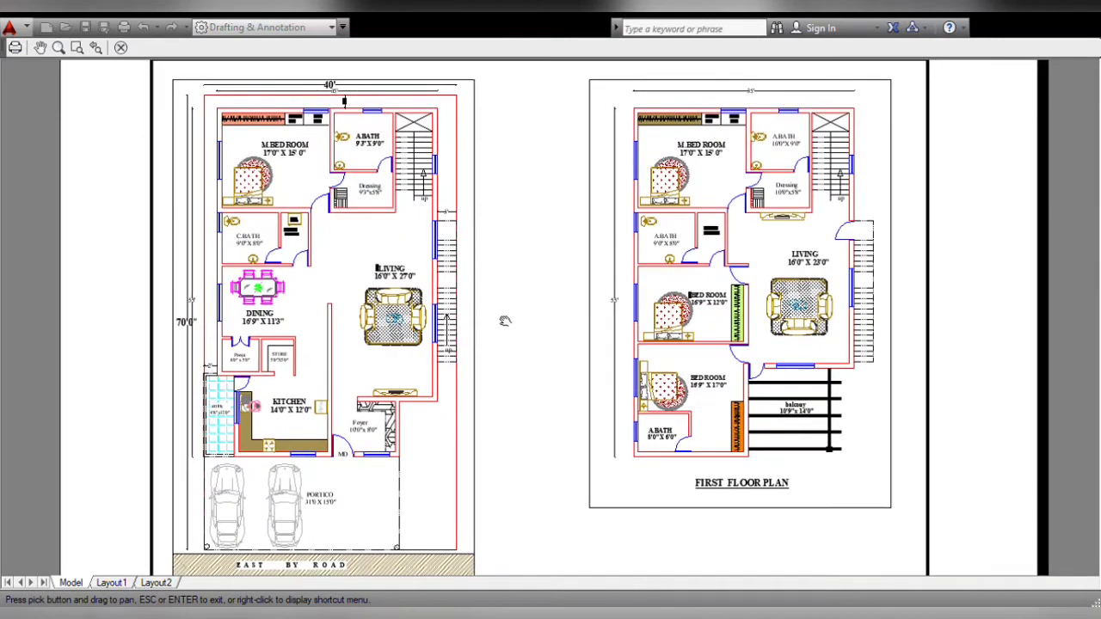